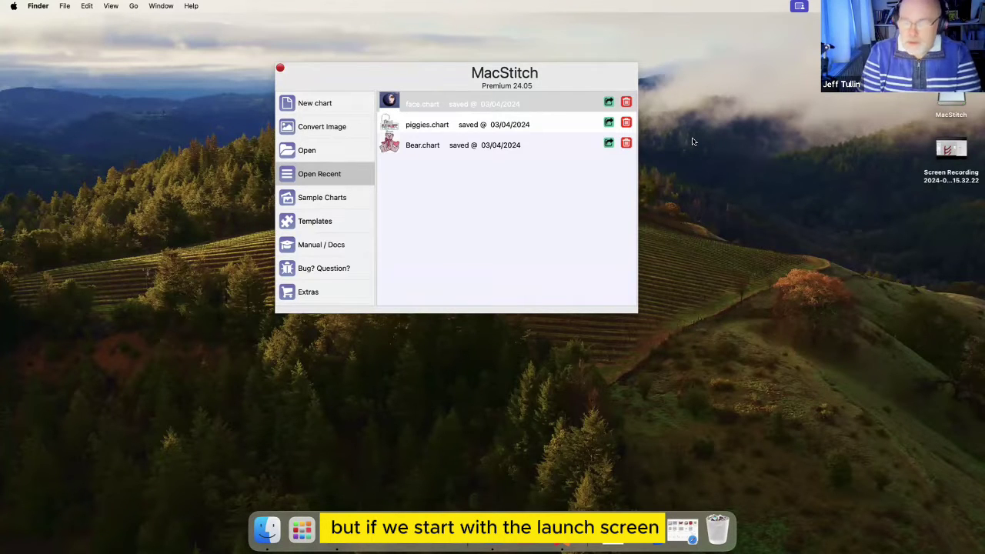
Step: Show the Convert Image options on the MacStitch launch screen
left_click(337, 127)
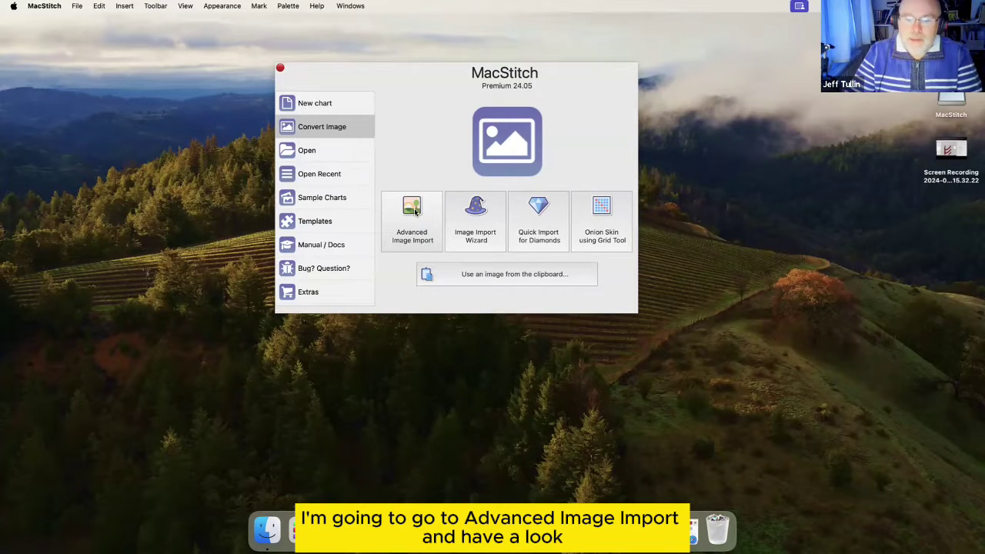
Step: Start an Advanced Image Import and pick face3.jpeg in Pictures after previewing face1 and face2
left_click(415, 212)
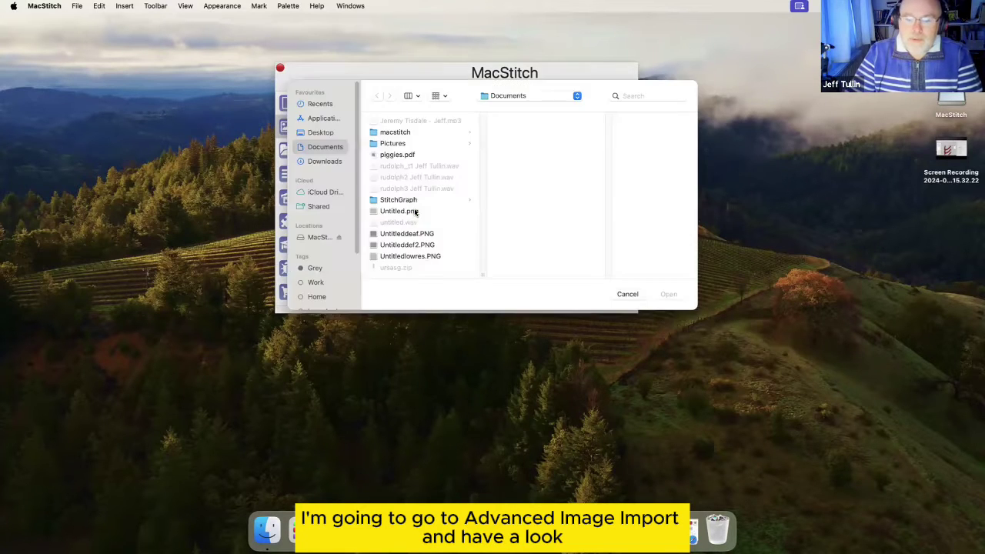
left_click(399, 144)
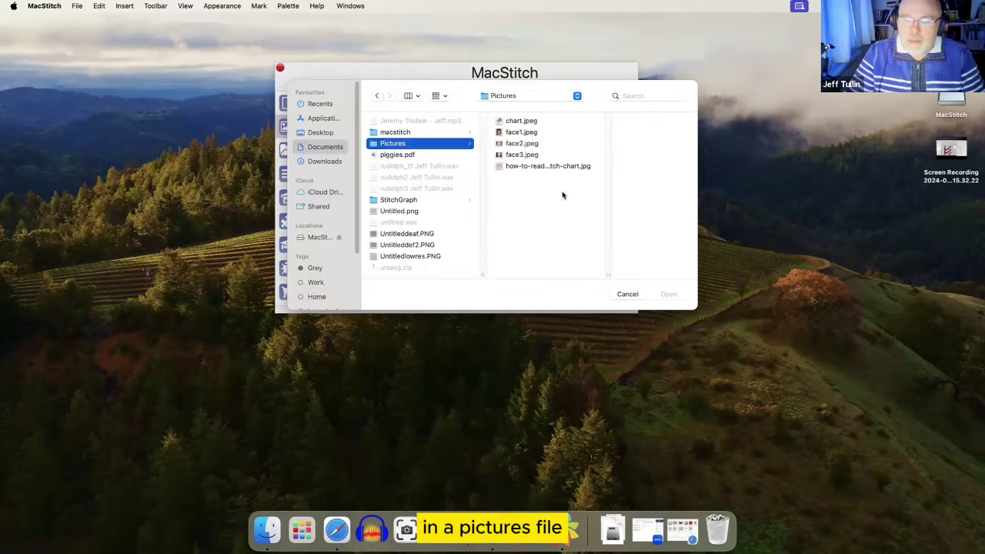
left_click(522, 132)
left_click(499, 143)
left_click(508, 155)
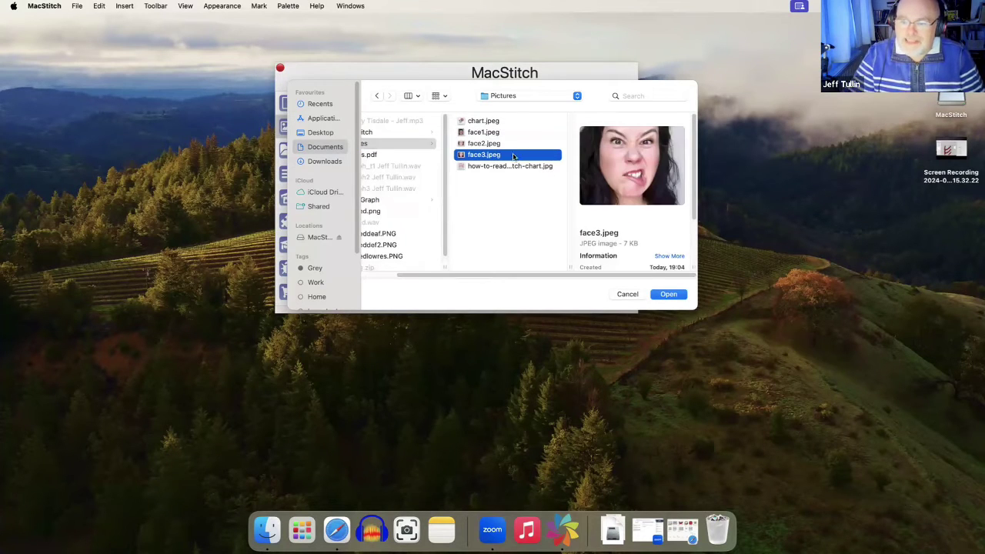
left_click(670, 295)
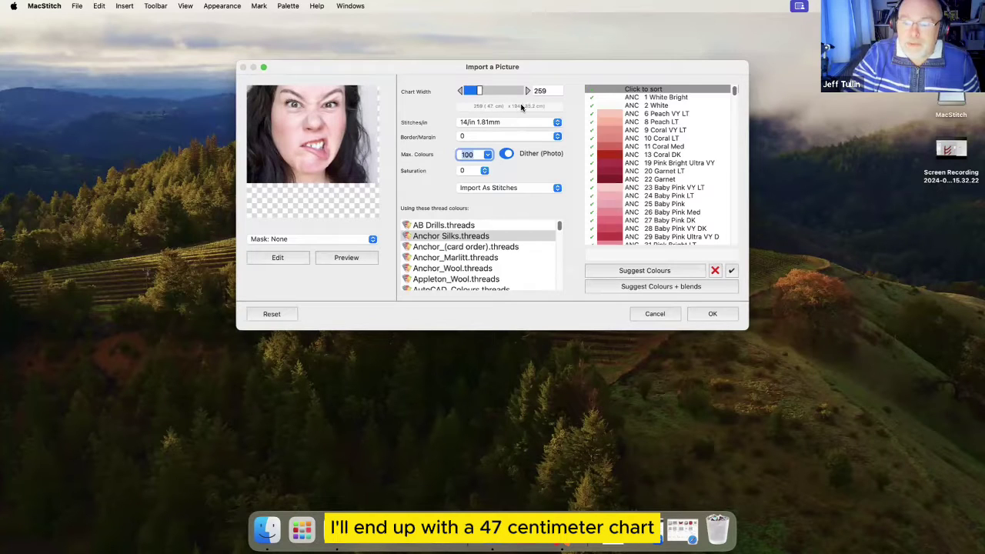
Step: Reduce the chart width to 110 stitches, about 20 cm by 82 stitches
left_click_drag(471, 94, 461, 92)
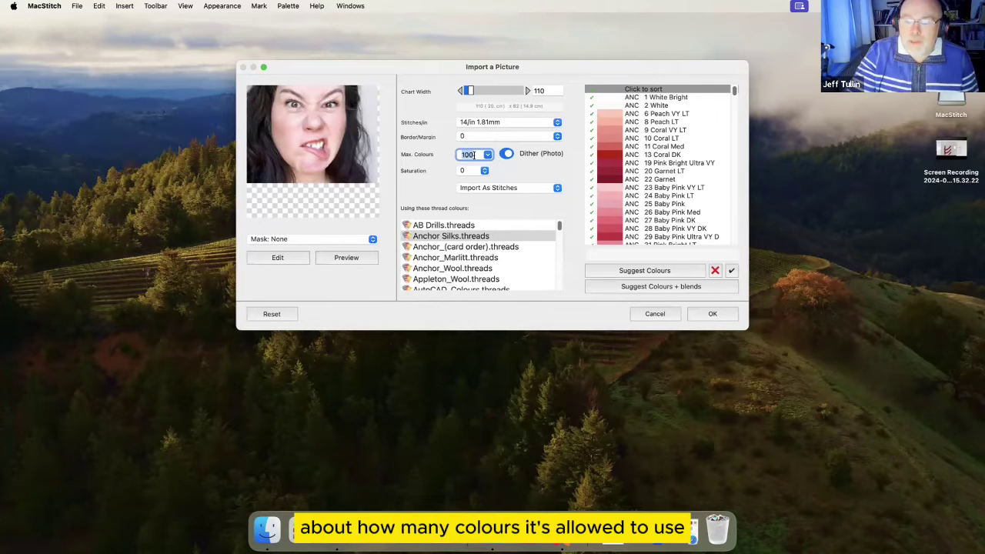
Step: Set Max. Colours to 60 and choose DMC.threads as the thread palette
left_click(474, 155)
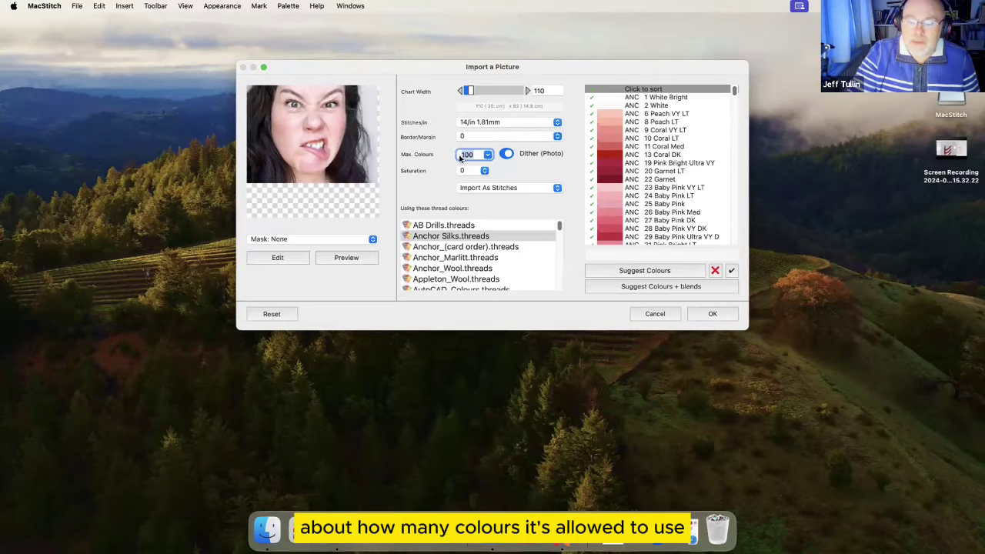
left_click(487, 156)
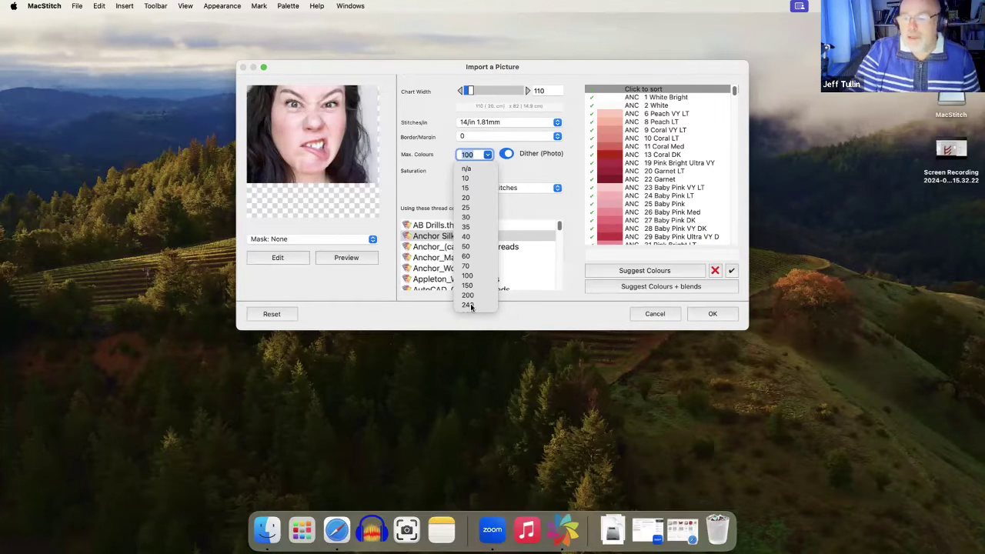
left_click(466, 257)
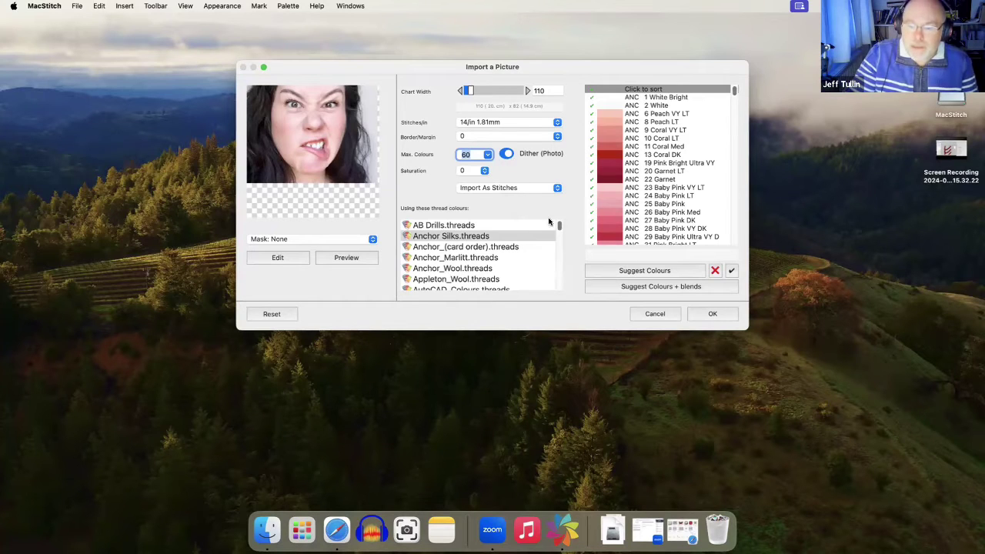
left_click_drag(559, 224, 560, 244)
left_click(448, 259)
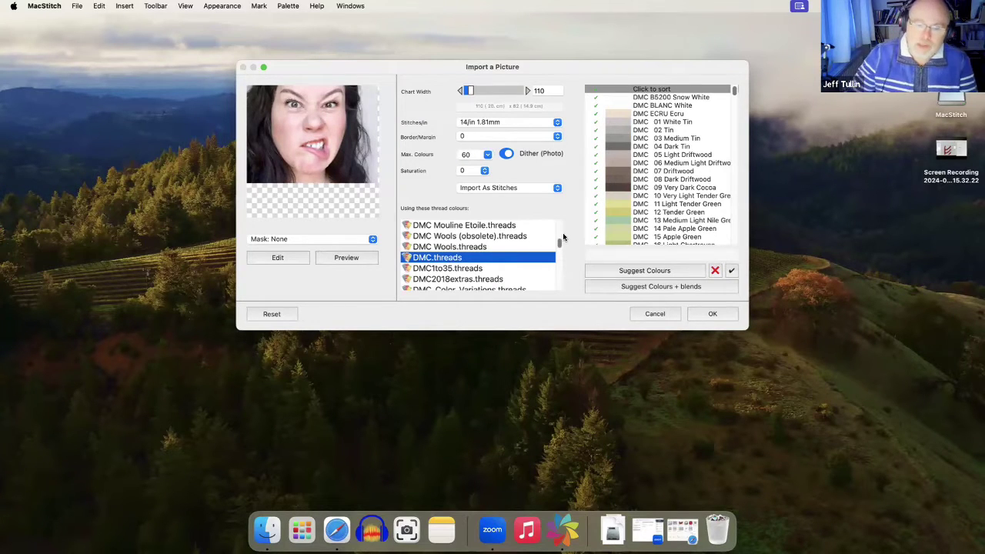
Step: Preview the face converted to 59 DMC colours, then close the preview
left_click(346, 258)
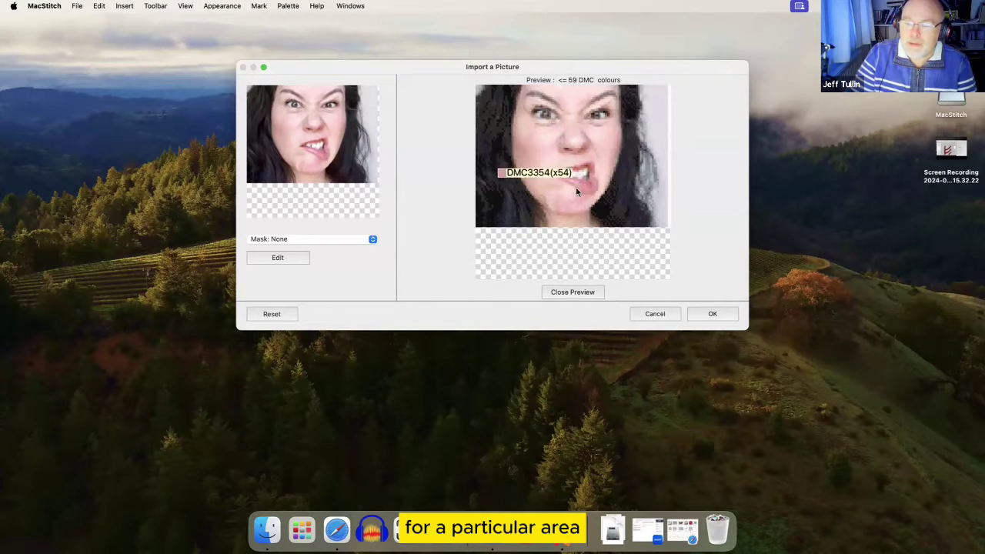
left_click(573, 293)
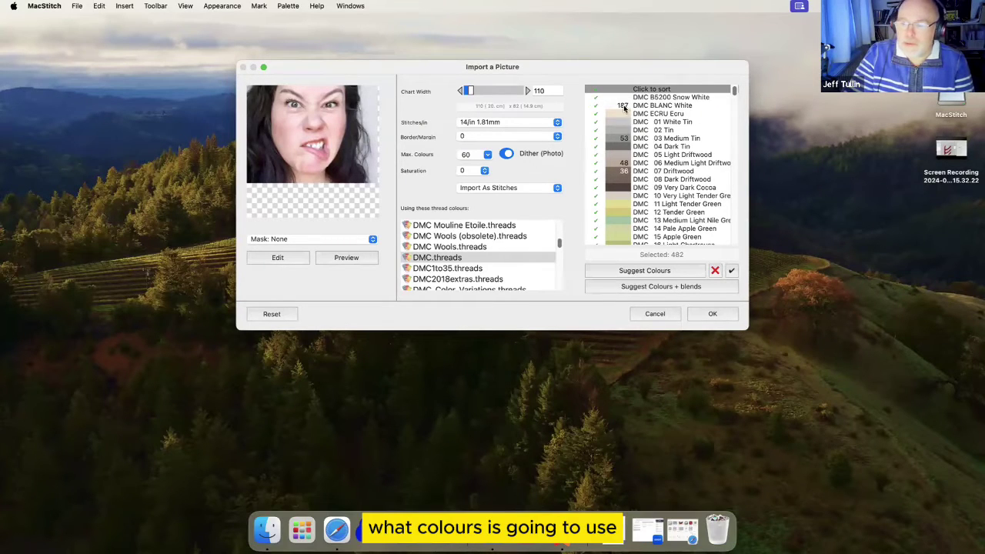
Step: Uncheck DMC 640 Beige Grey very dark in the thread list, leaving 481 threads
left_click(734, 99)
left_click_drag(734, 98, 732, 145)
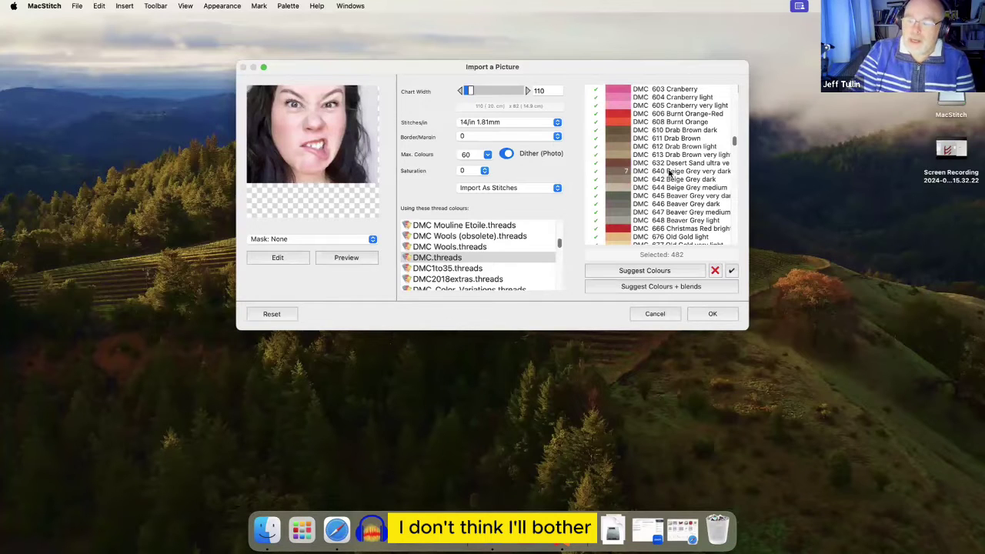
left_click(596, 171)
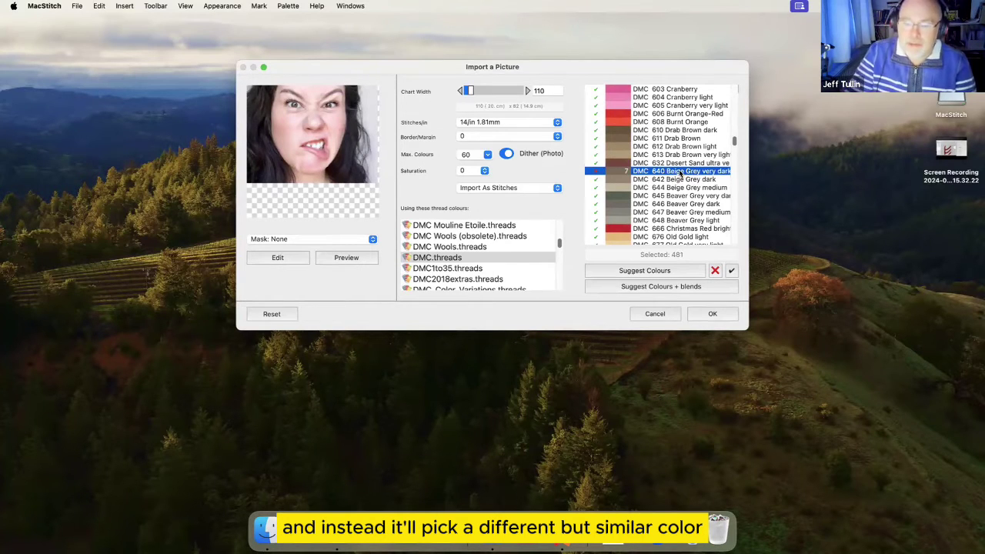
Step: Create the 110×82 chart from the photo and zoom in to 25%
left_click(713, 314)
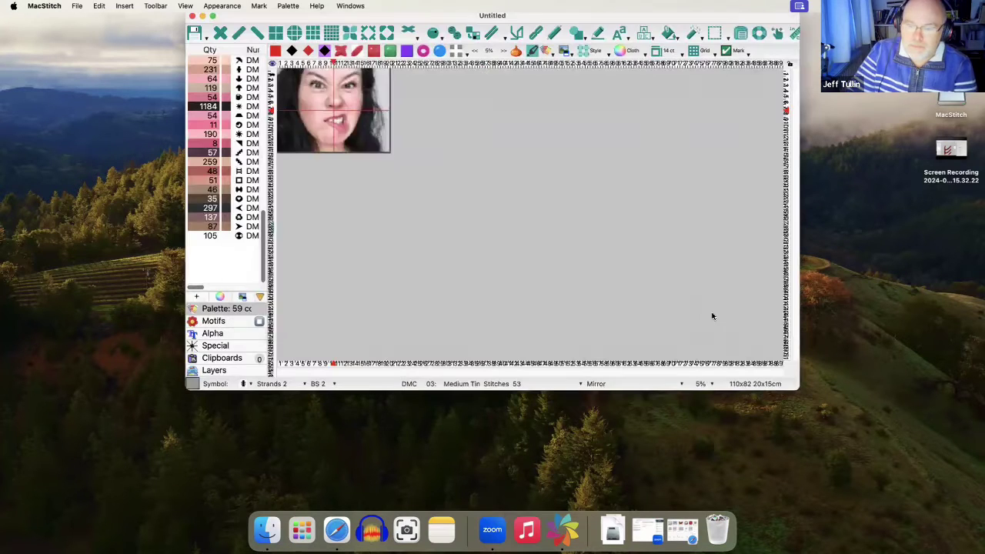
left_click(504, 51)
left_click(504, 50)
left_click(504, 50)
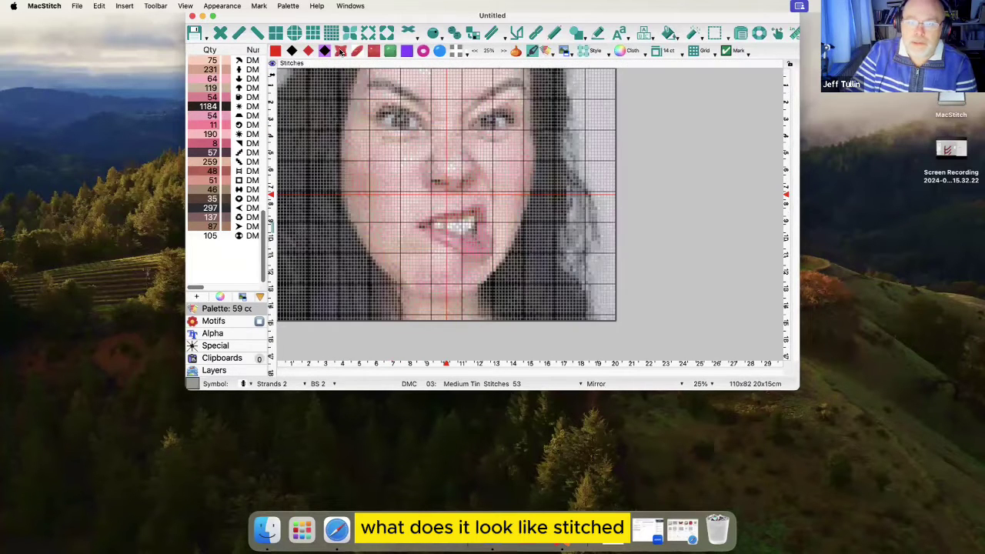
Step: Show the chart as realistic stitching and widen the palette panel
left_click(341, 51)
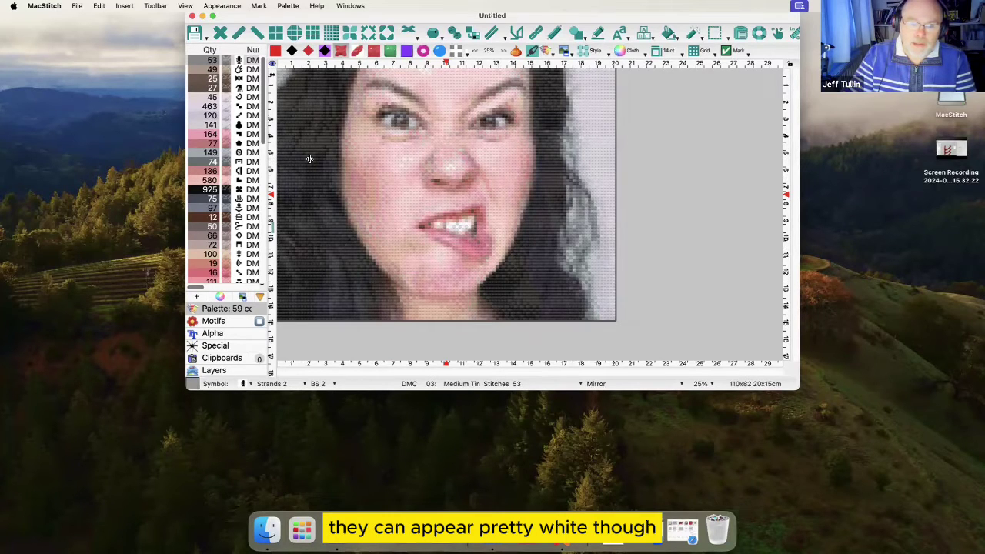
left_click_drag(270, 159, 321, 154)
scroll(315, 231, "down", 5)
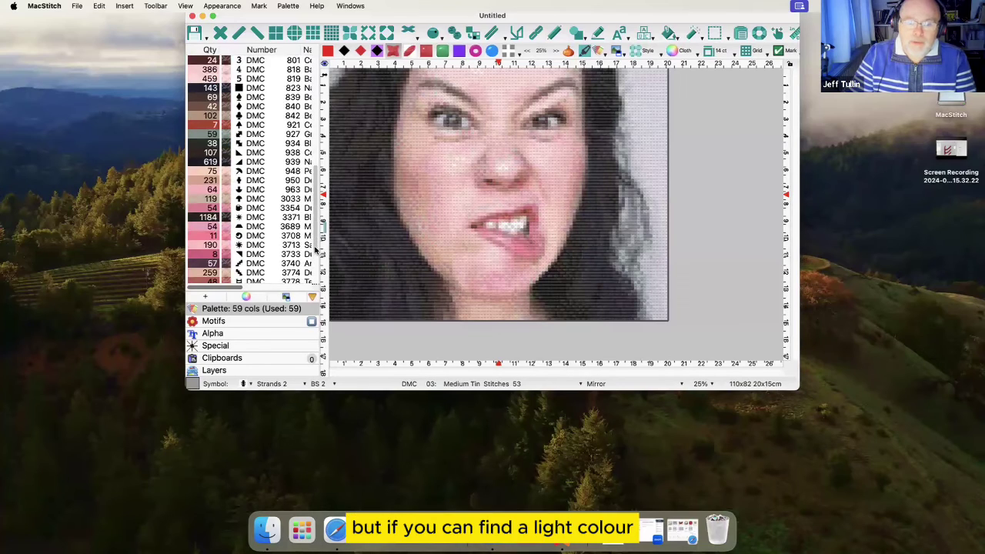
scroll(315, 254, "down", 4)
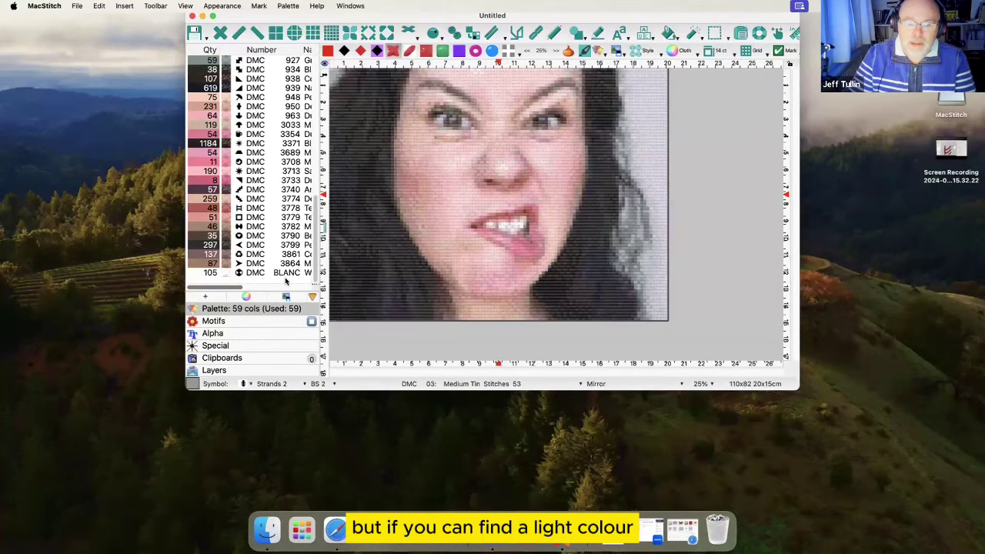
left_click_drag(315, 258, 318, 123)
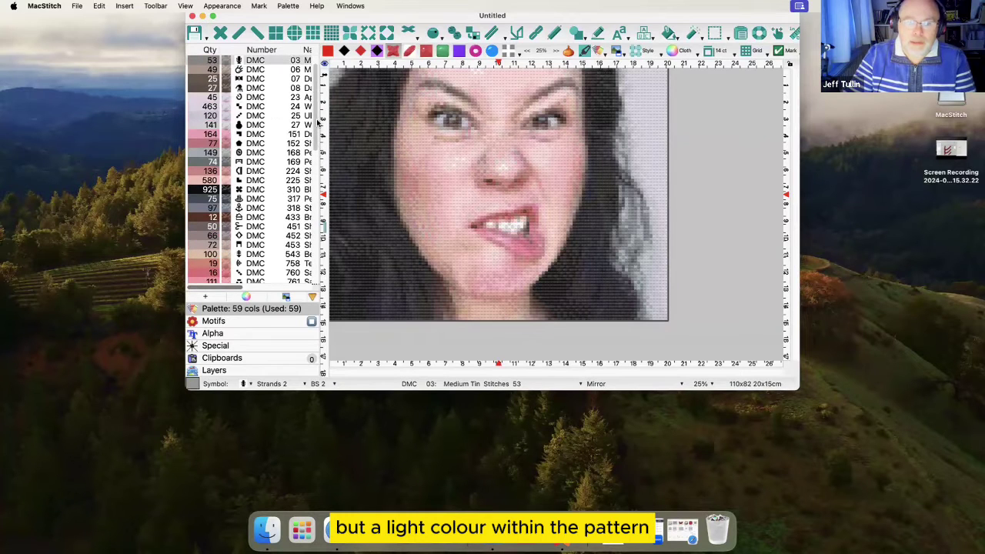
Step: Place a DMC 24 White Lavender highlight stitch on the right eye and move the window left
left_click(228, 109)
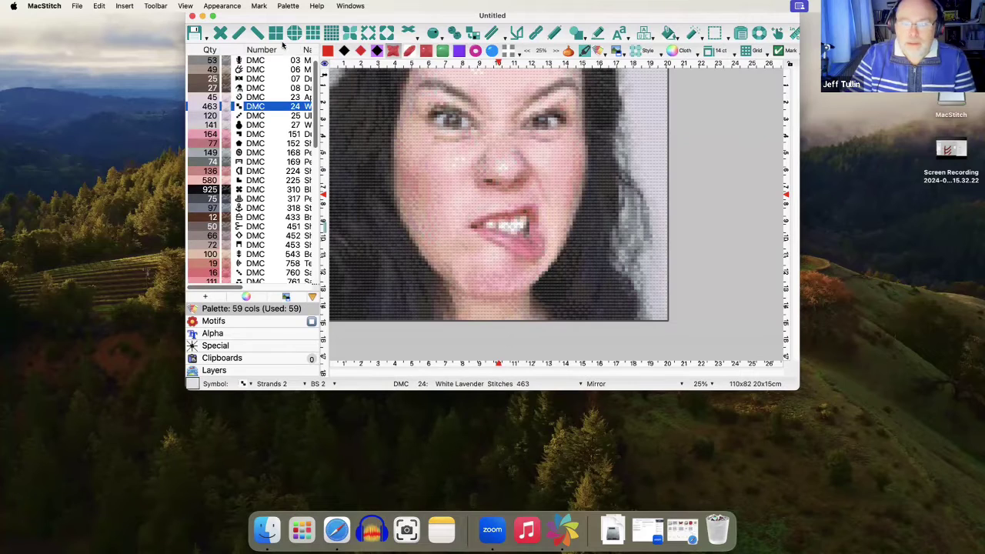
scroll(235, 100, "down", 10)
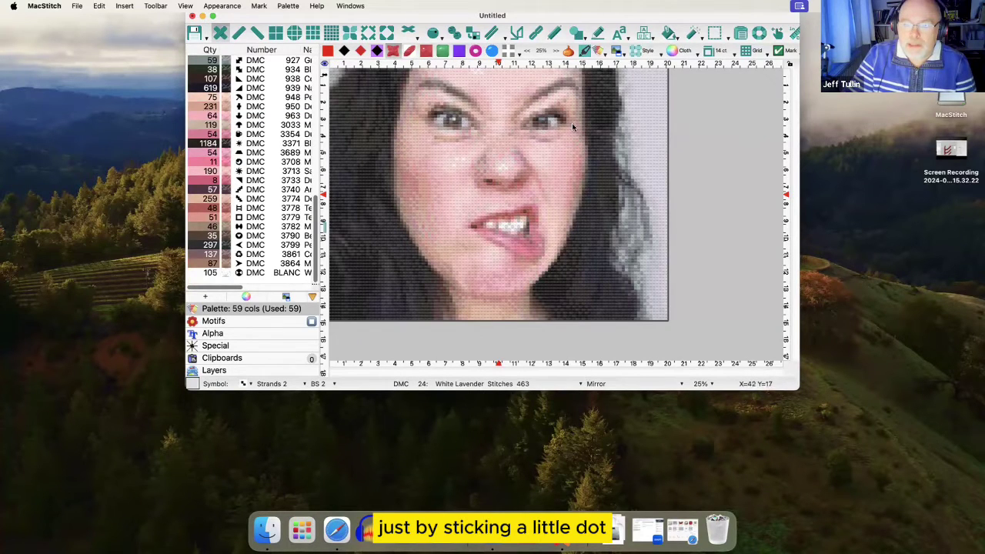
left_click(544, 121)
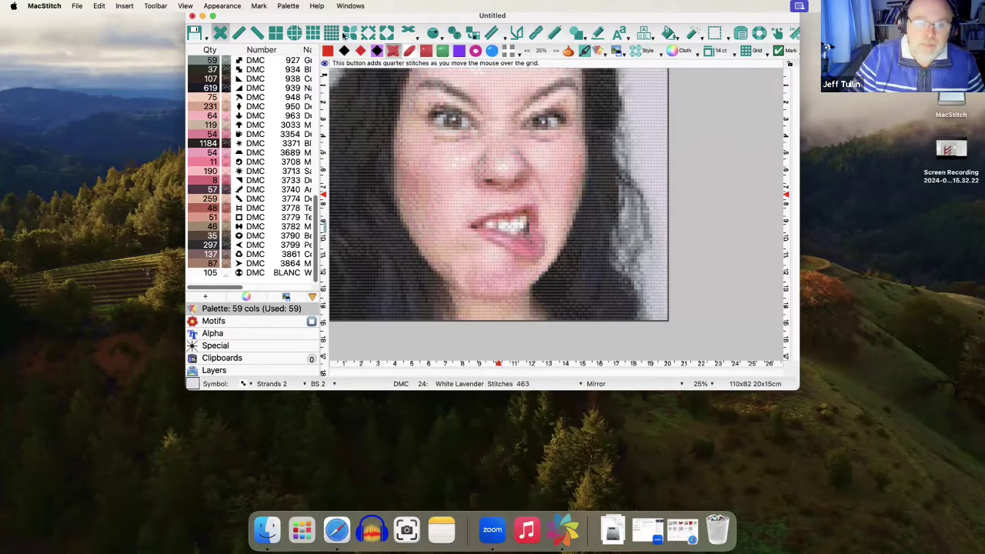
left_click_drag(280, 31, 221, 39)
left_click(77, 6)
left_click(86, 100)
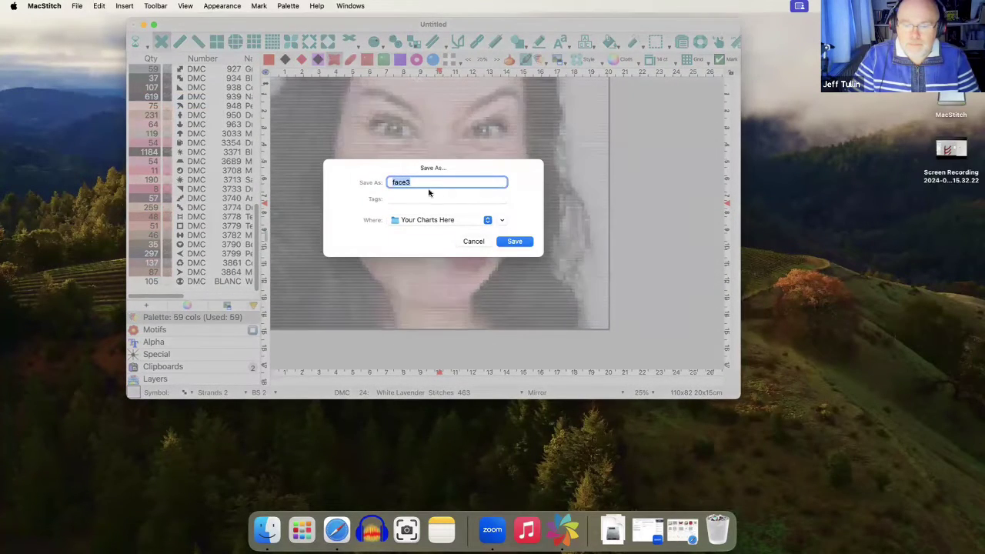
left_click(515, 241)
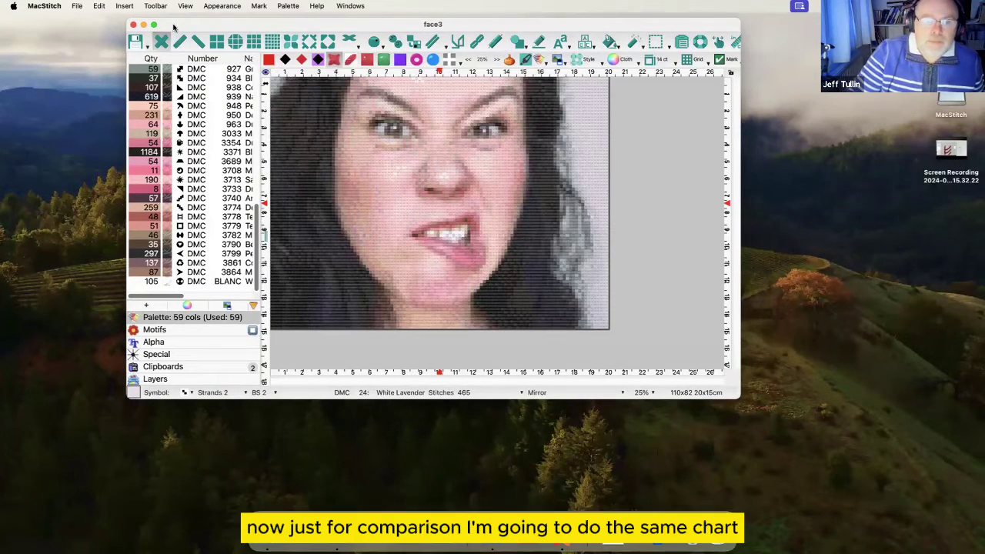
left_click_drag(173, 27, 118, 29)
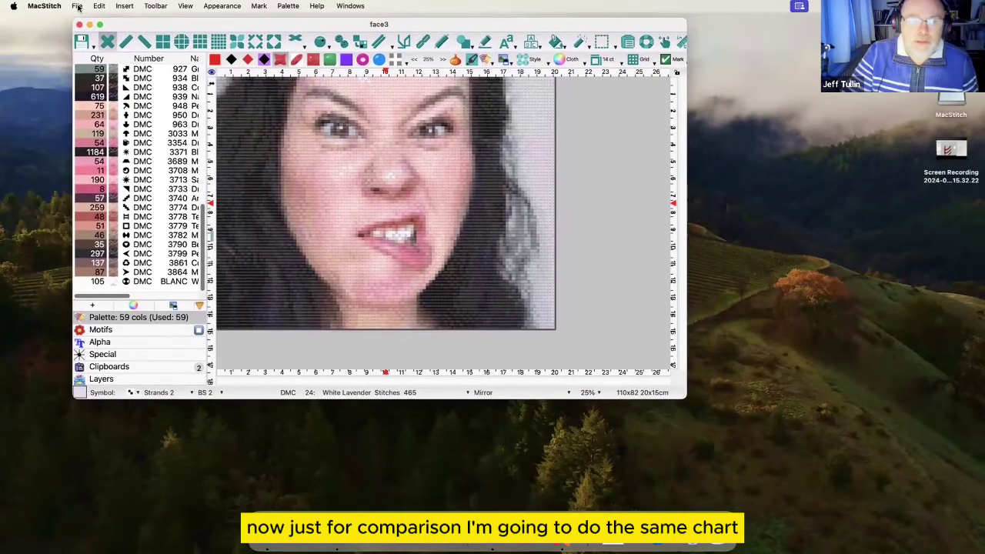
Step: From File > Launch Screen, start a new Advanced Image Import of Pictures/face3.jpeg
left_click(79, 6)
left_click(91, 21)
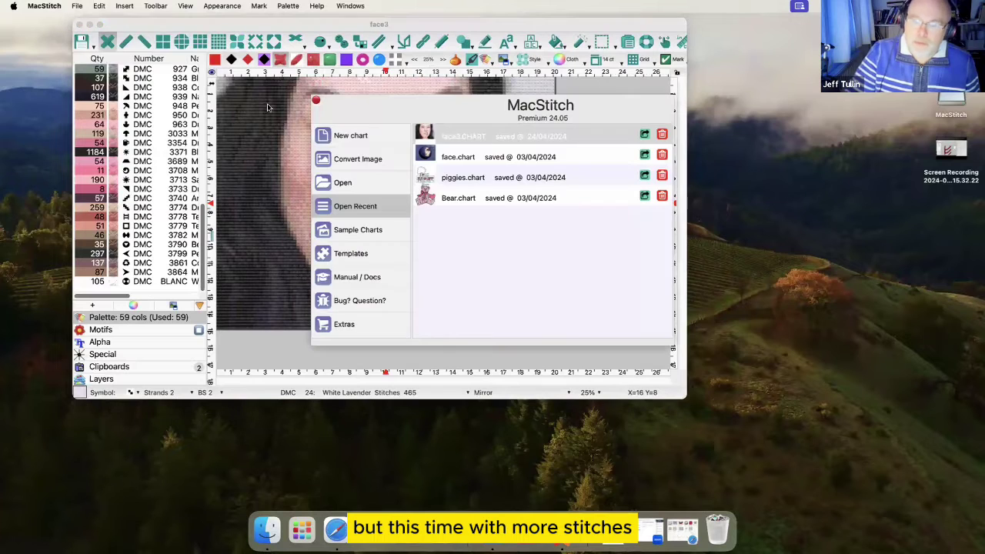
left_click(369, 160)
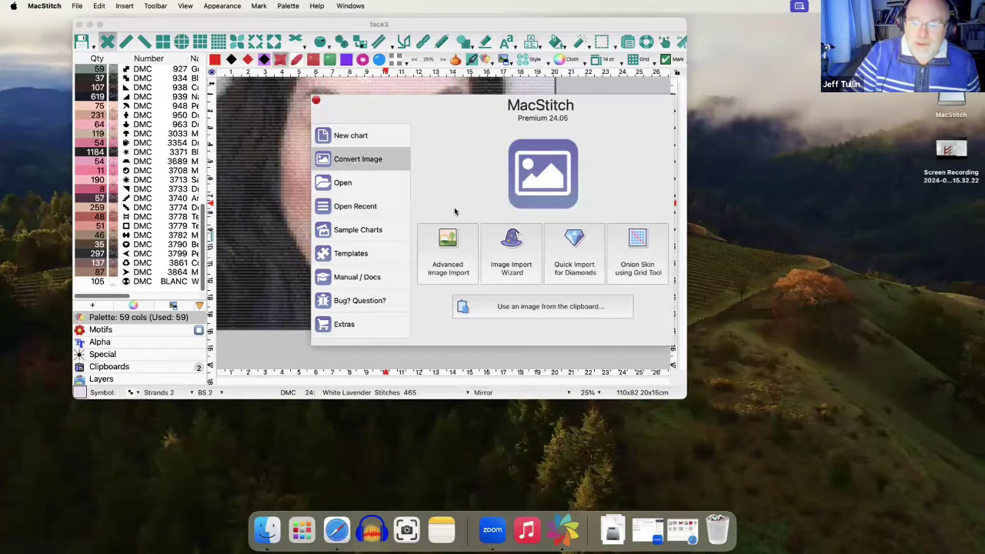
left_click(451, 258)
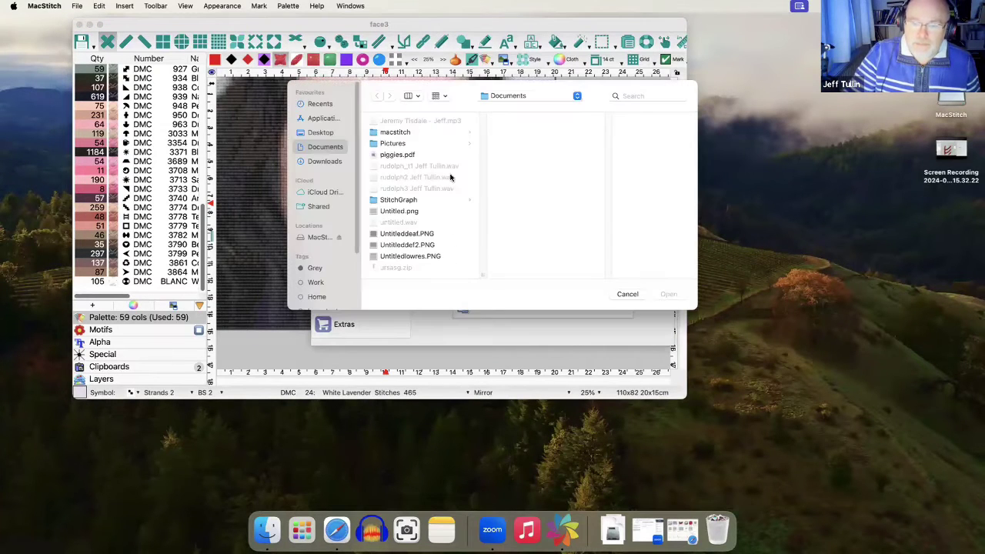
left_click(399, 146)
left_click(531, 154)
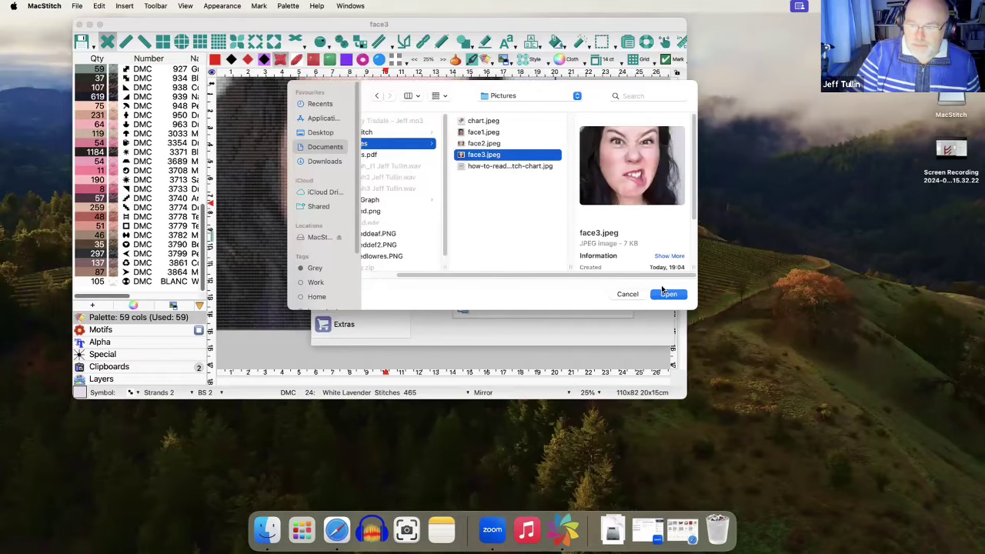
left_click(667, 293)
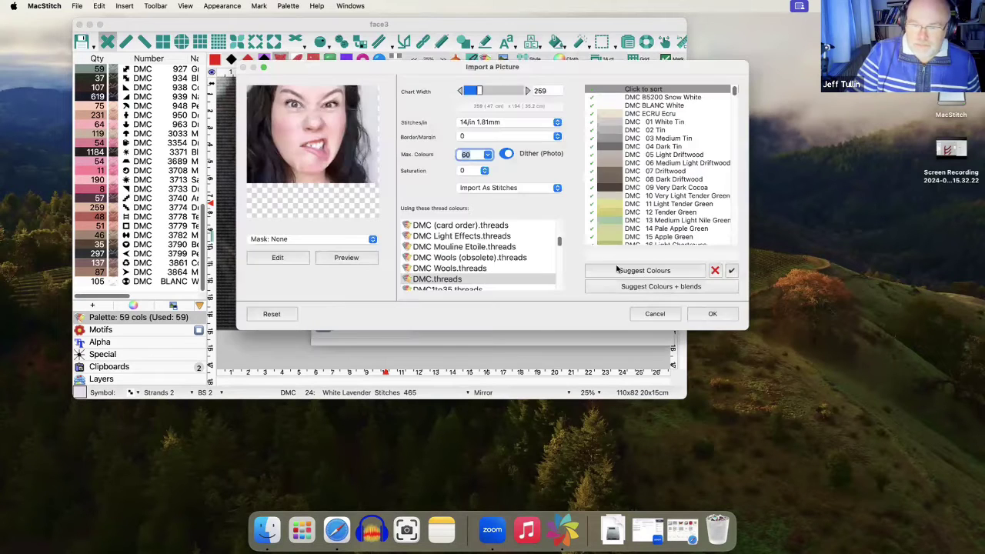
Step: Keep Chart Width 259 and Max. Colours 60, creating a 259×194-stitch chart
double_click(473, 154)
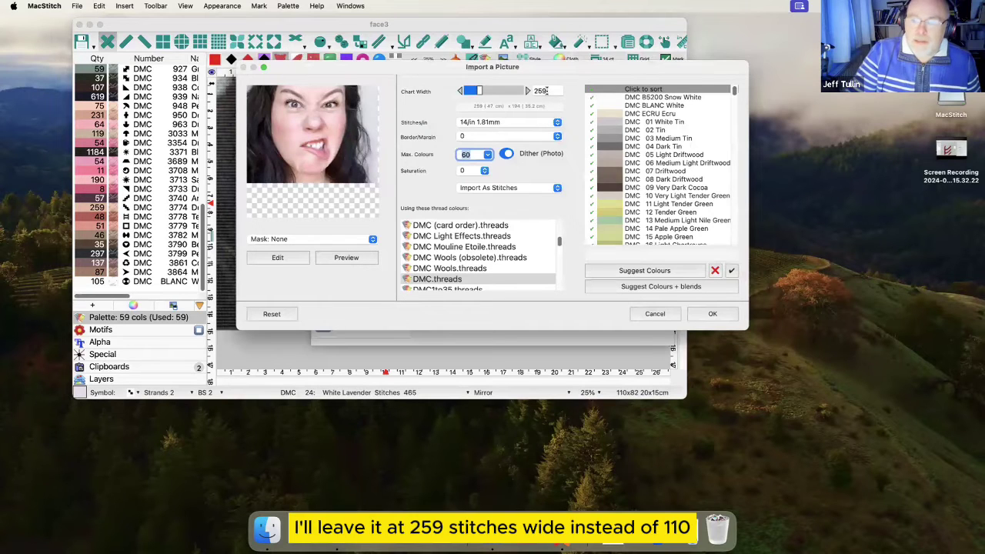
double_click(540, 90)
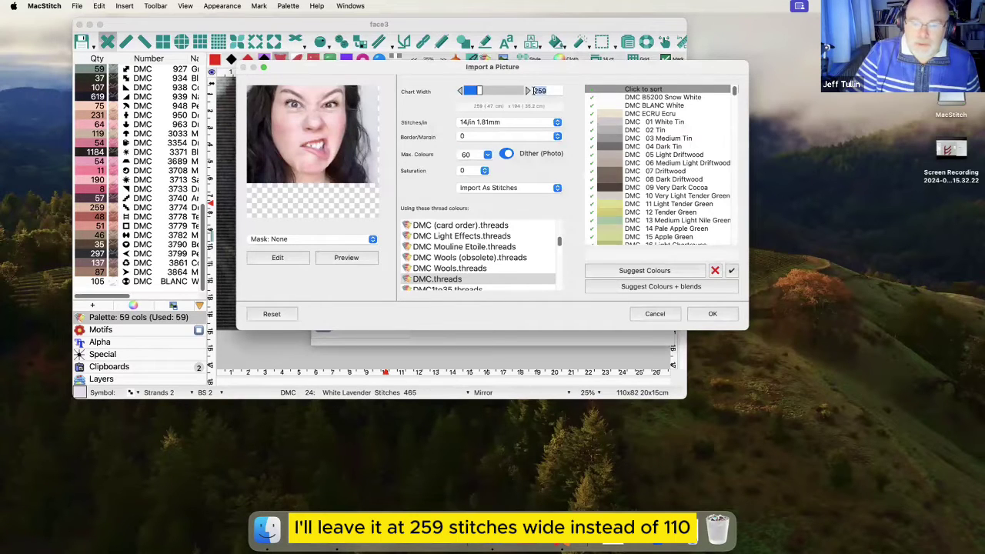
left_click(711, 315)
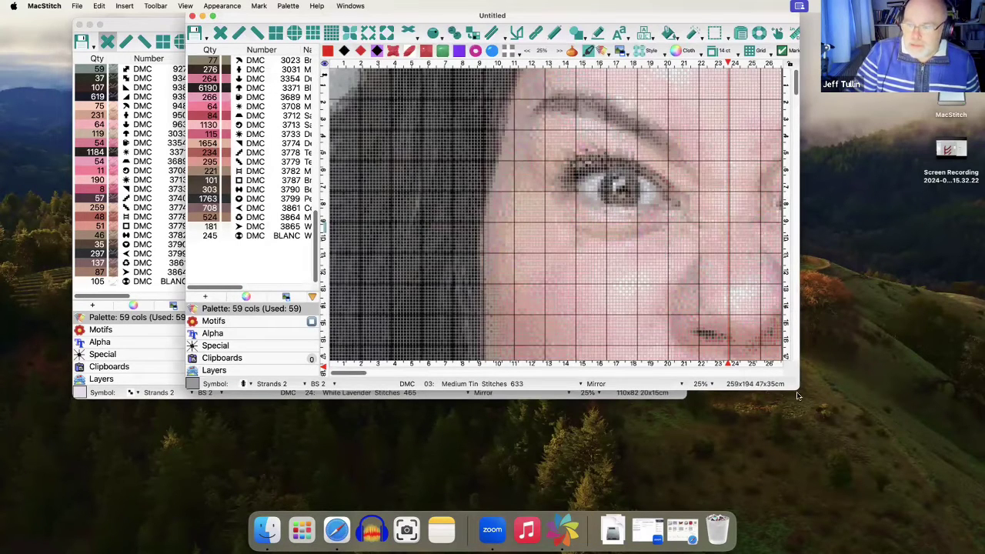
Step: Enlarge the 259-wide Untitled chart, zoom out twice, and place it right of face3
left_click_drag(796, 388, 881, 447)
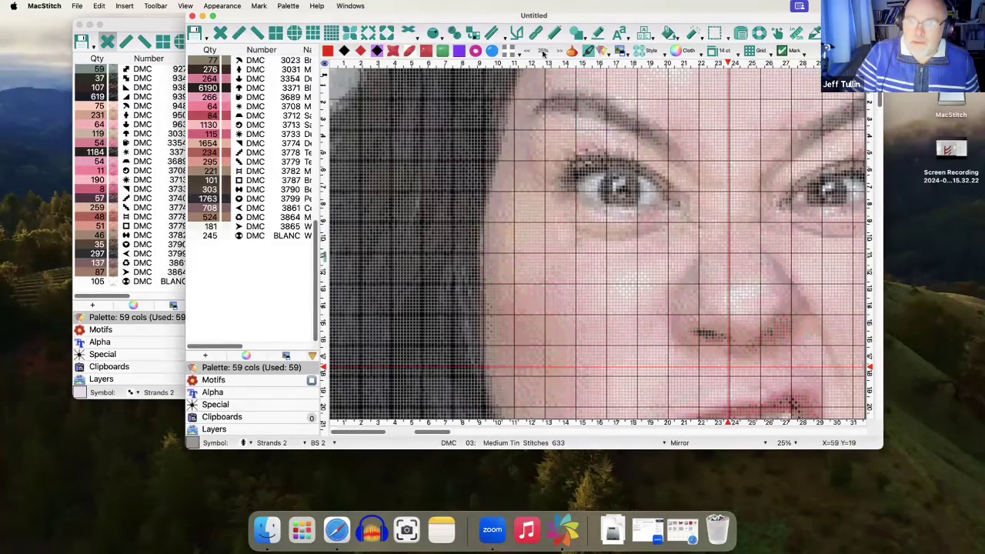
left_click(528, 51)
left_click(529, 50)
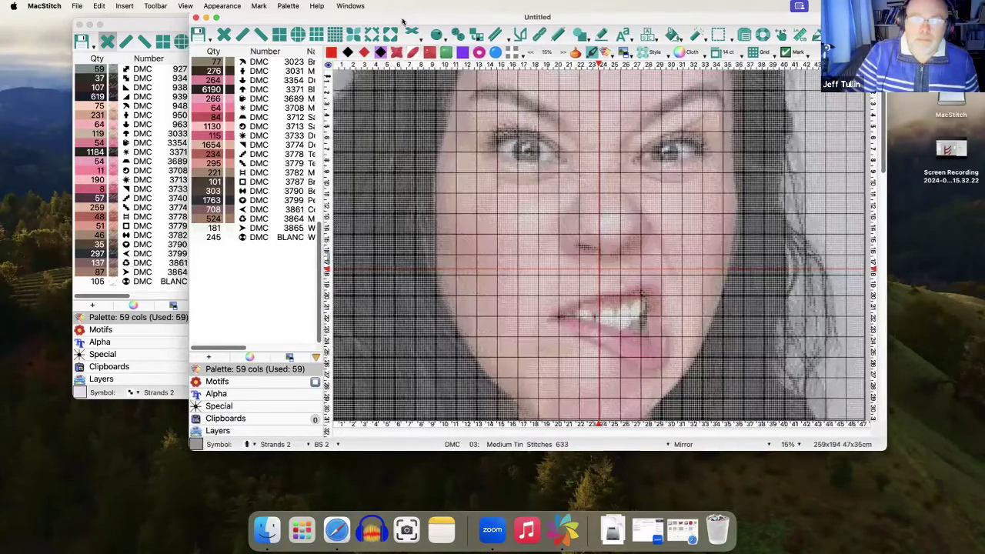
left_click_drag(357, 21, 465, 24)
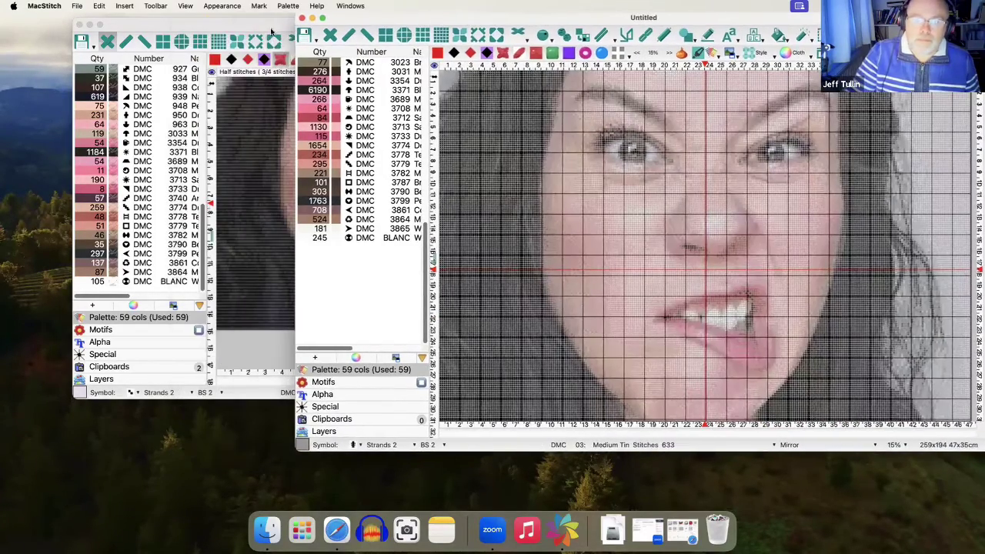
left_click(231, 25)
left_click_drag(232, 25, 92, 25)
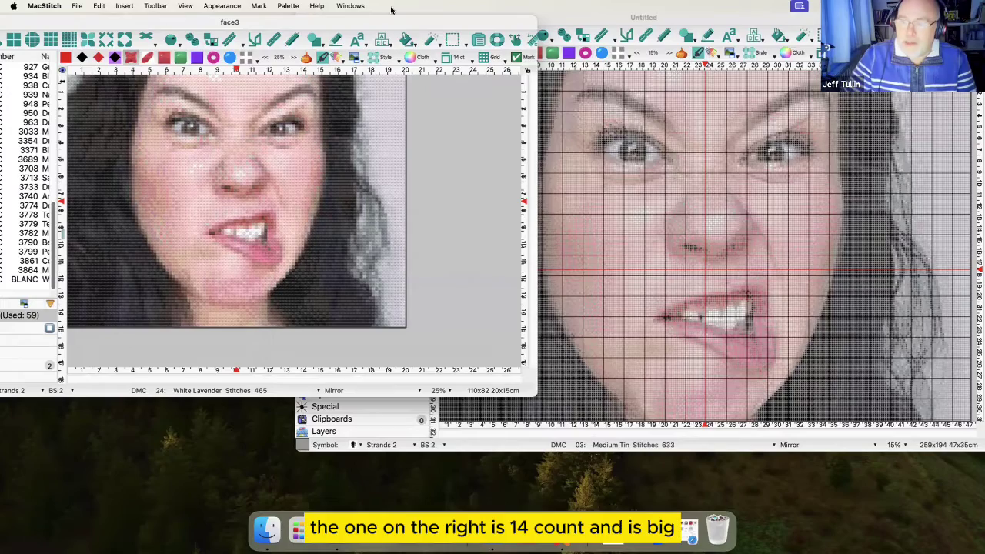
Step: Bring the Untitled chart forward and set its cloth count to 18 ct
left_click(695, 23)
left_click_drag(695, 23, 660, 33)
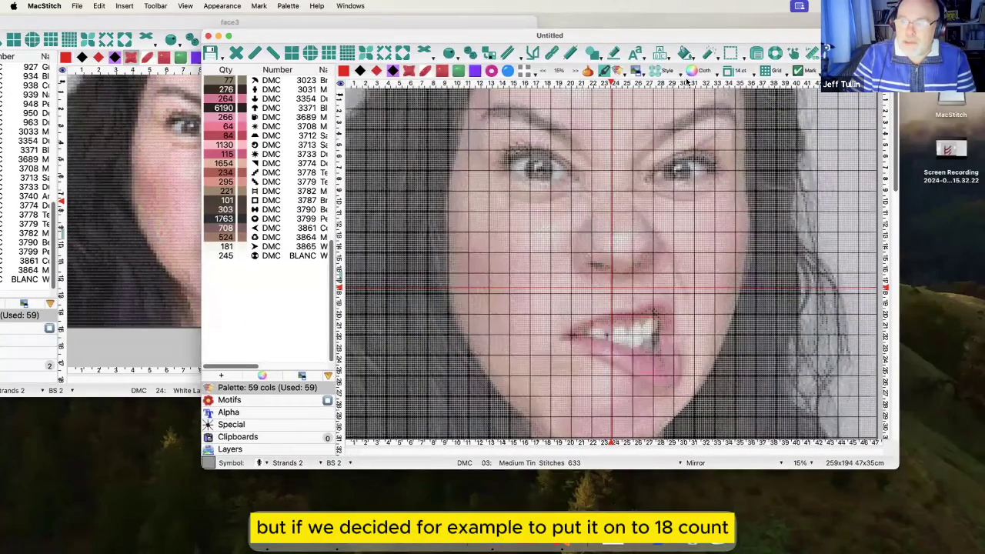
left_click(740, 72)
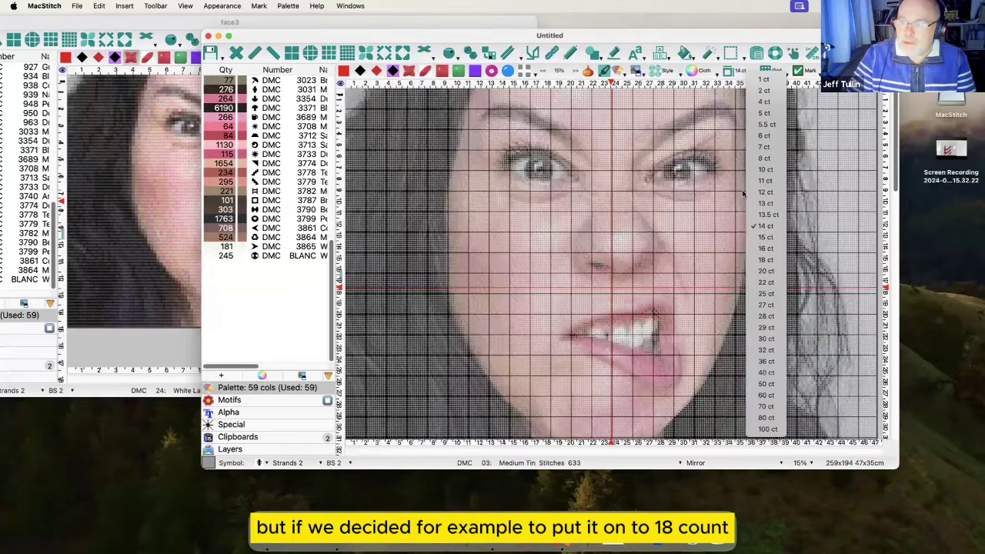
left_click(766, 260)
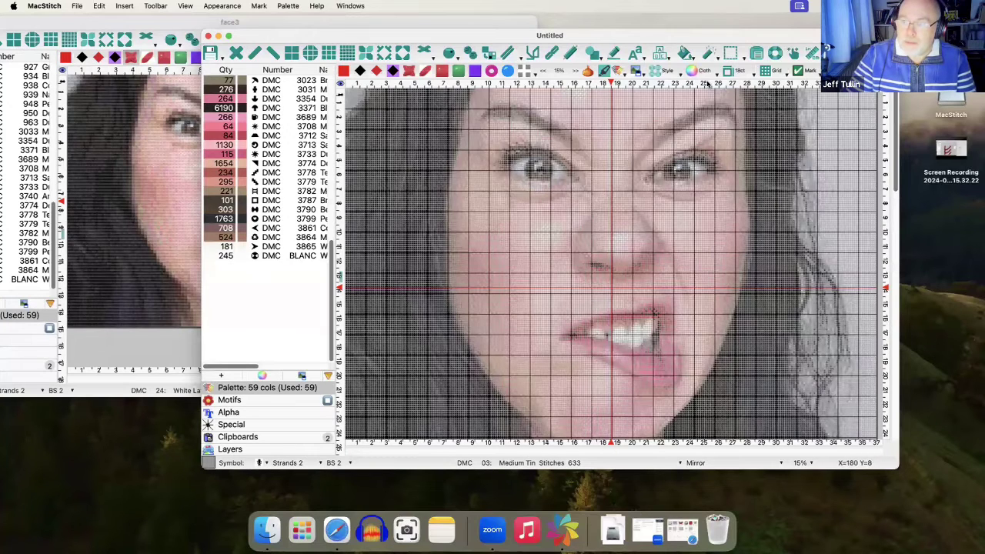
Step: Change the cloth count to 28 ct, then close the Untitled chart
left_click(743, 76)
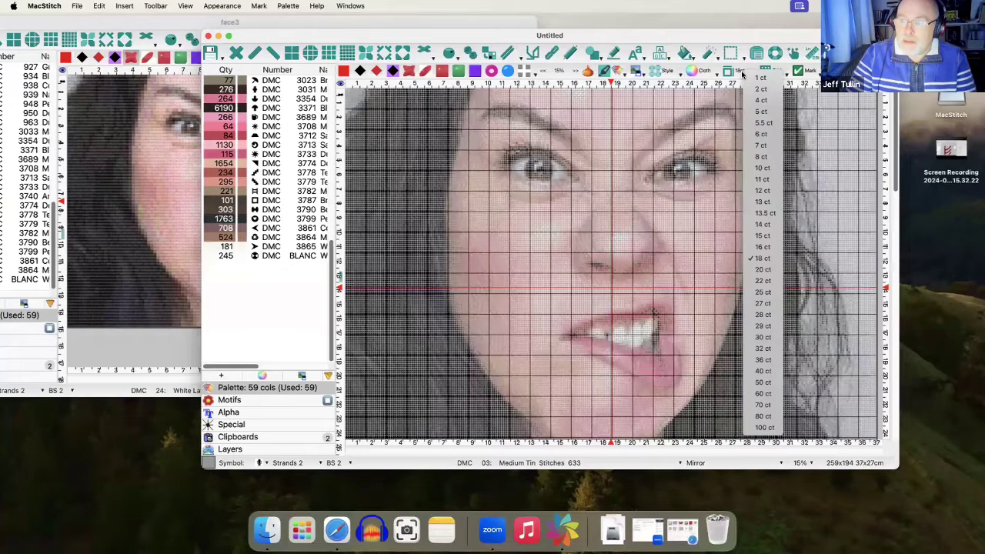
left_click(756, 316)
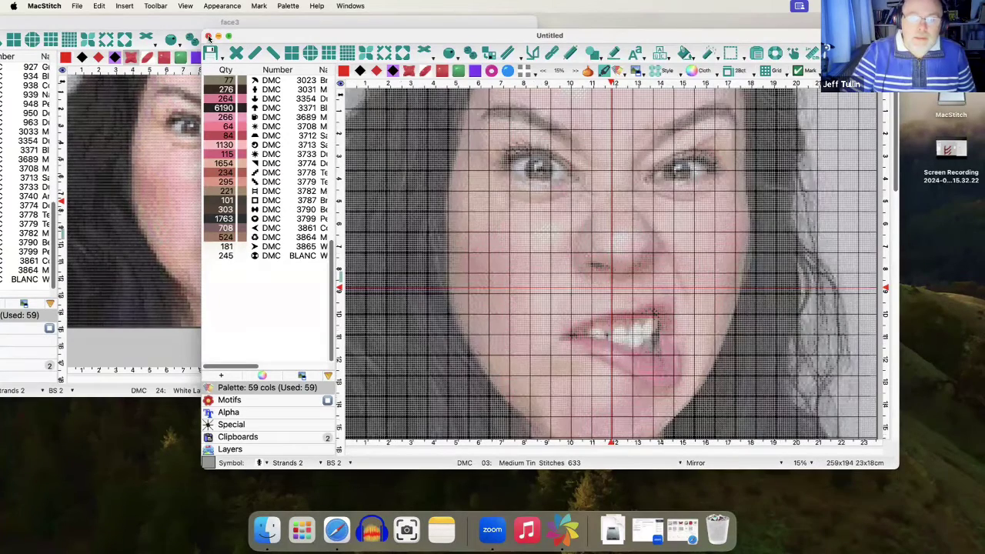
left_click(208, 36)
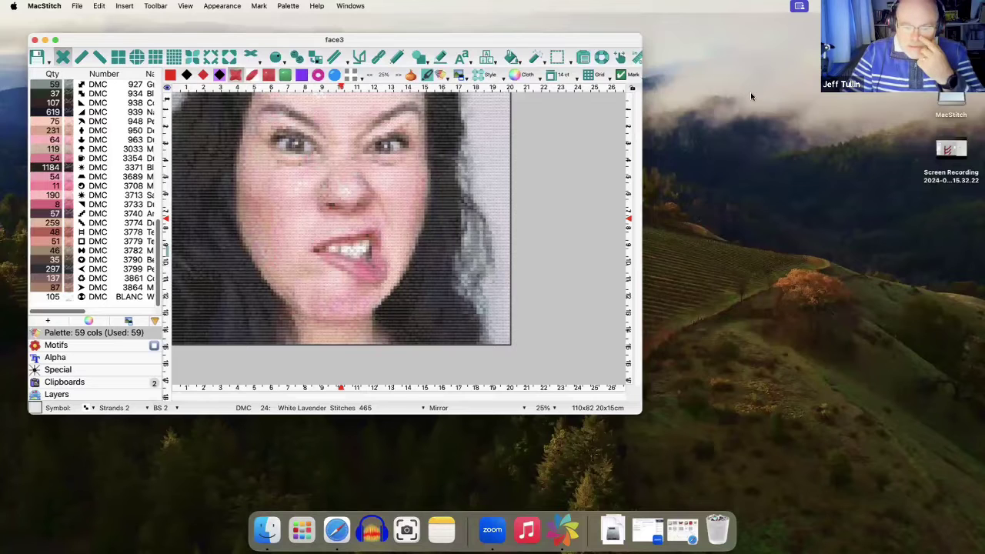
Step: View the JOY chart jpg from Finder's Recents in Preview, then close it
left_click(274, 528)
left_click(264, 163)
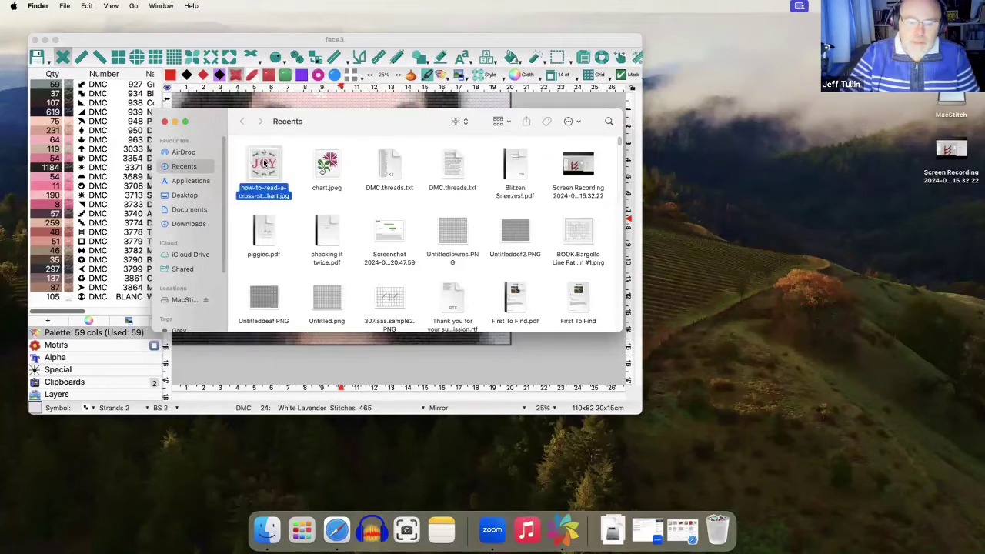
double_click(263, 163)
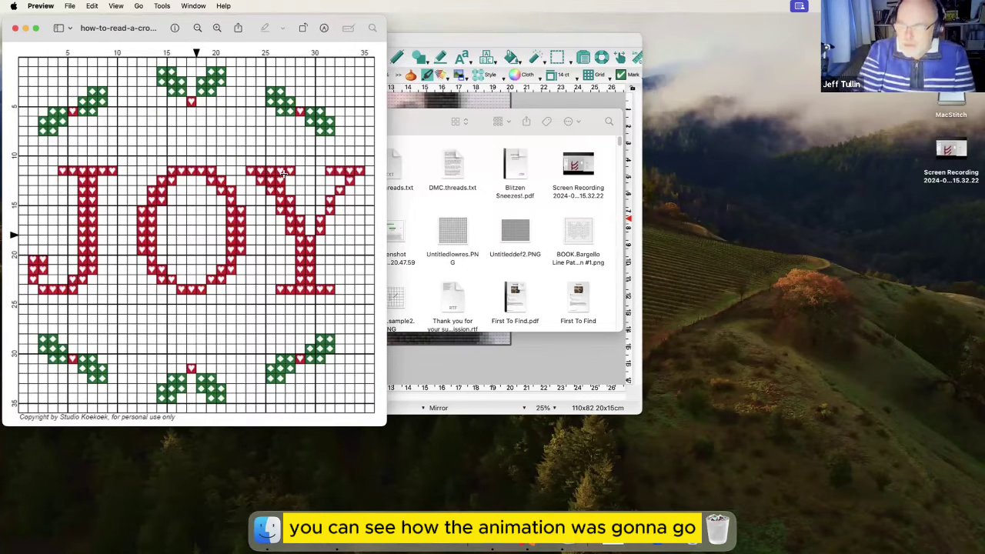
left_click(15, 27)
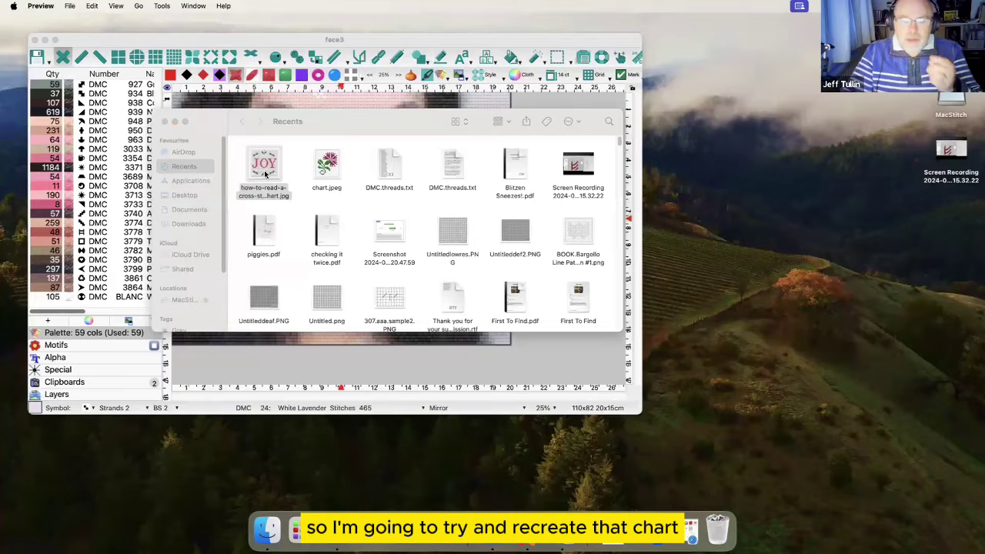
Step: Close Recents and bring up MacStitch's launch screen with its image conversion options
left_click(165, 121)
left_click(110, 39)
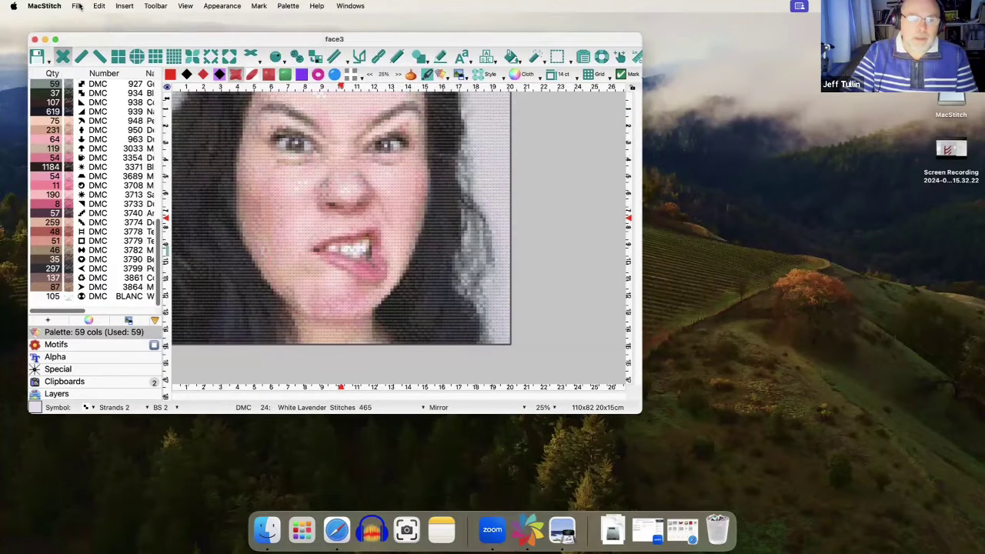
left_click(77, 6)
left_click(106, 21)
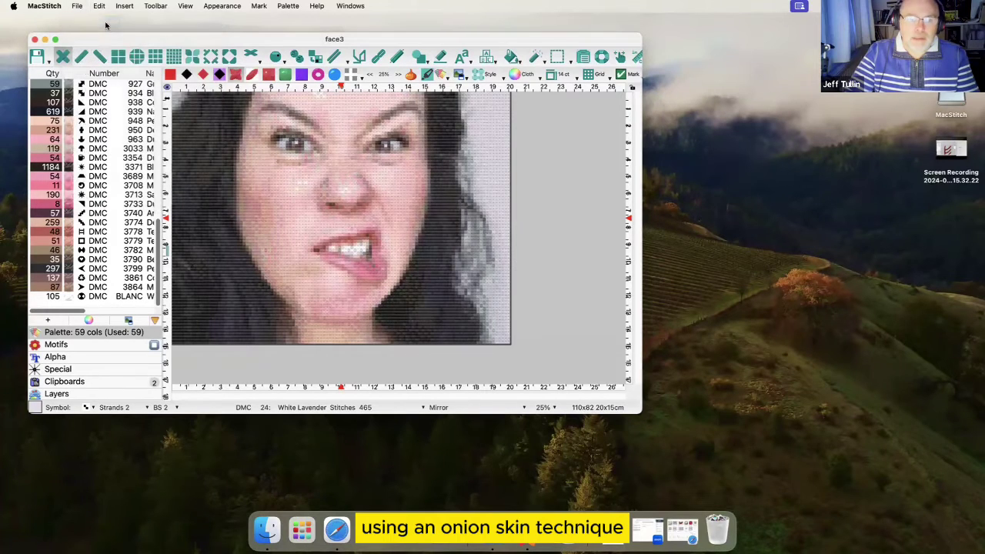
left_click(358, 160)
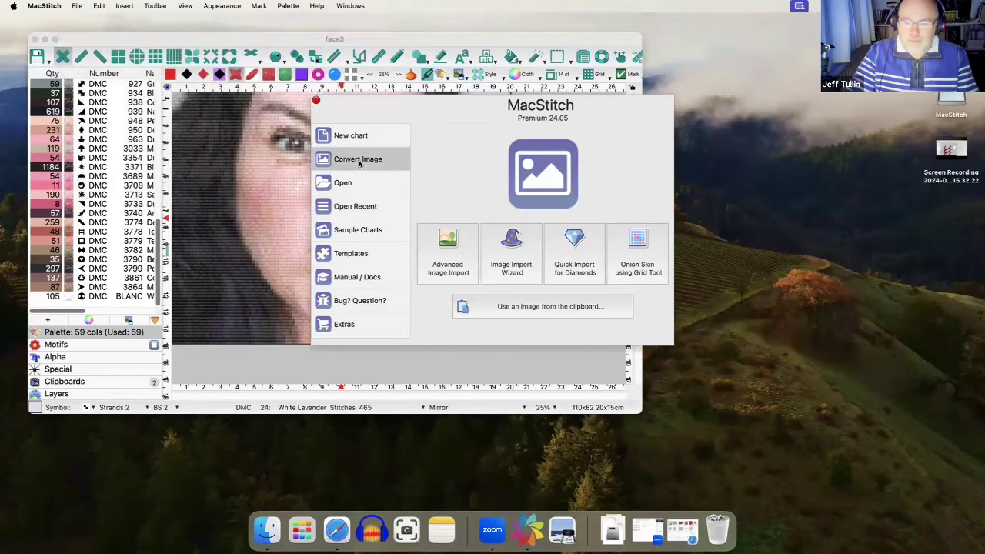
left_click_drag(468, 101, 449, 96)
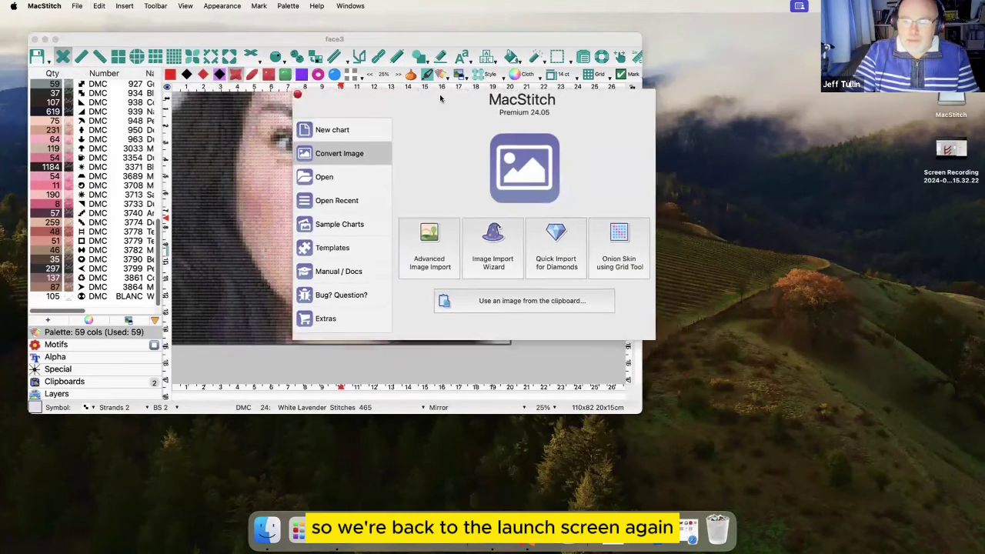
Step: Load the JOY chart image from Pictures into the Onion Skin grid utility
left_click(618, 234)
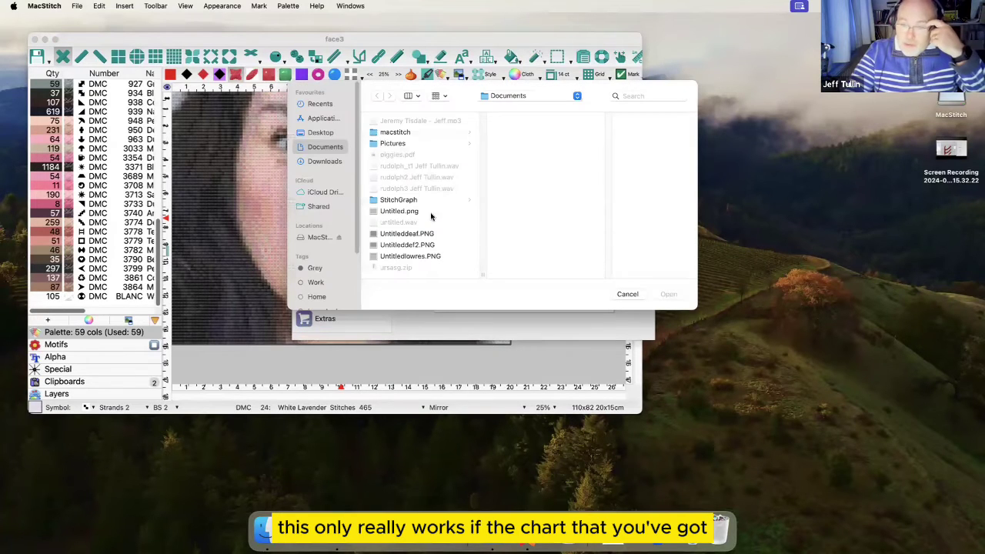
left_click(393, 143)
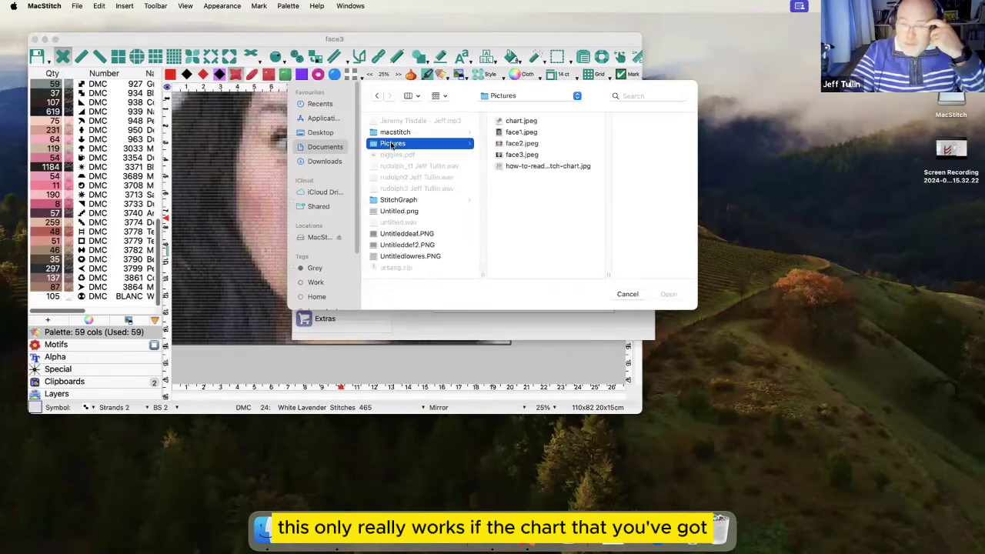
left_click(521, 121)
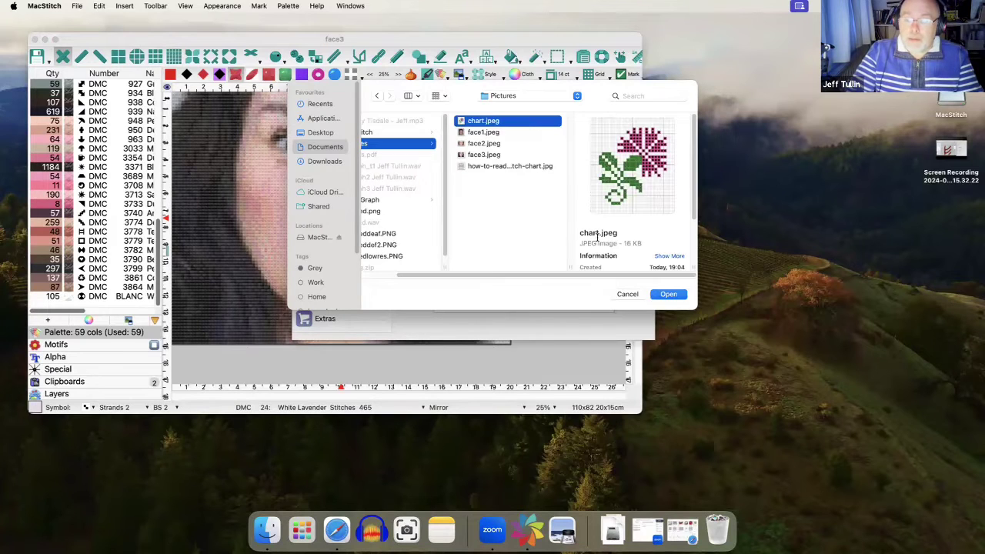
left_click(507, 165)
left_click(668, 294)
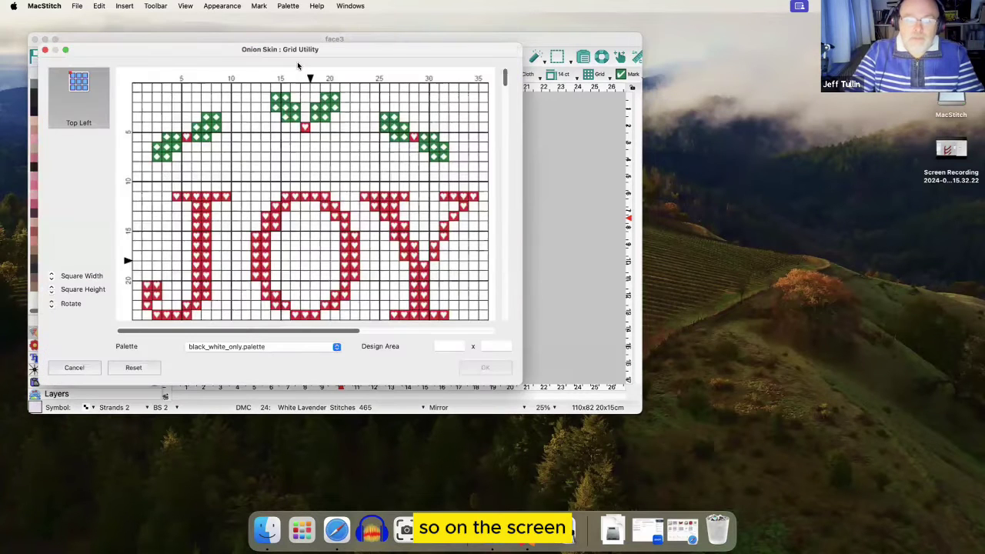
Step: Mark the JOY chart's top-left, 10×10 and bottom-right grid corners
left_click_drag(305, 51, 385, 53)
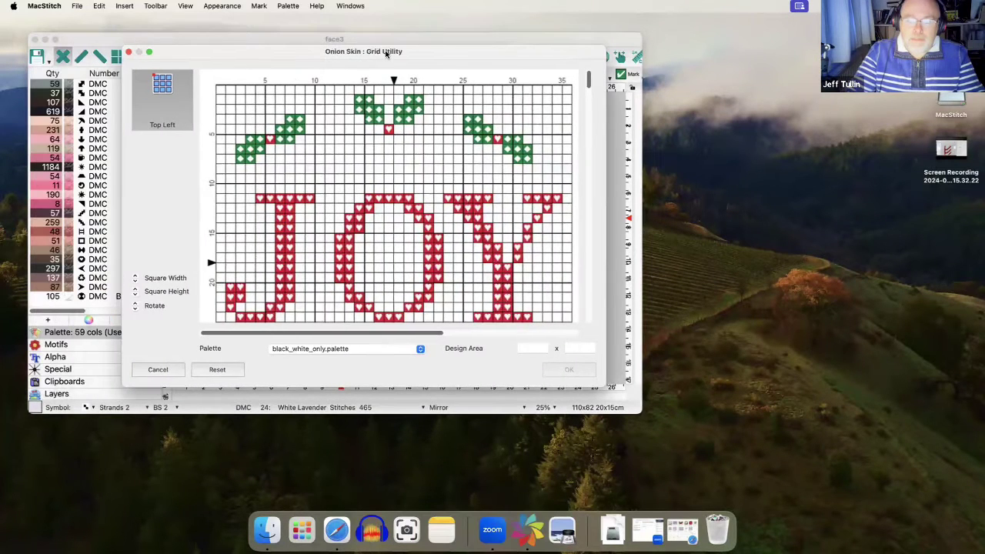
left_click(216, 86)
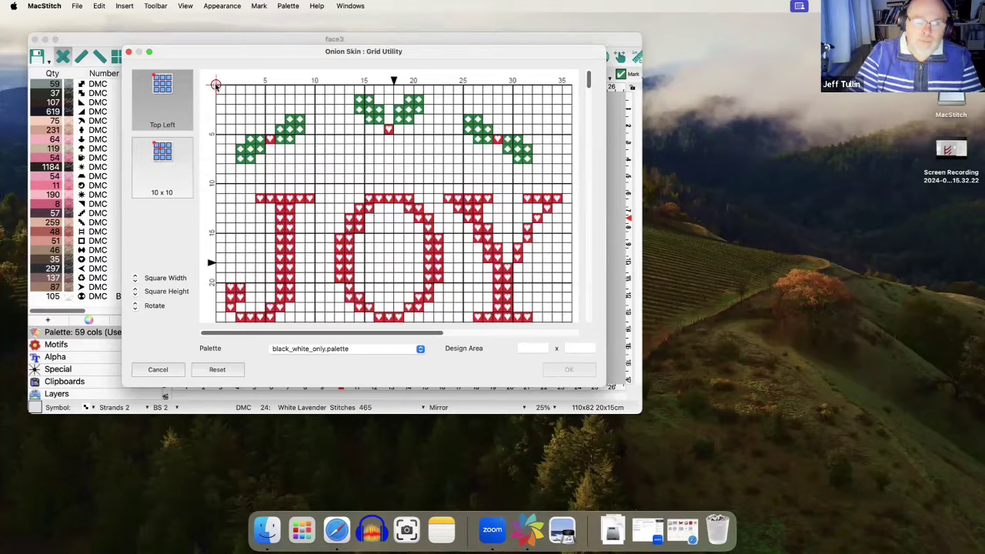
left_click(163, 157)
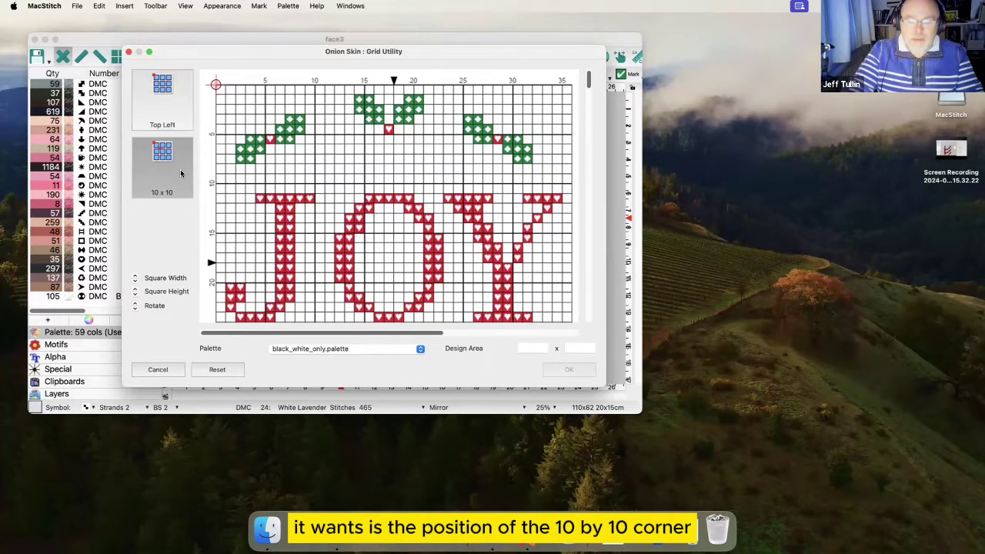
left_click(315, 186)
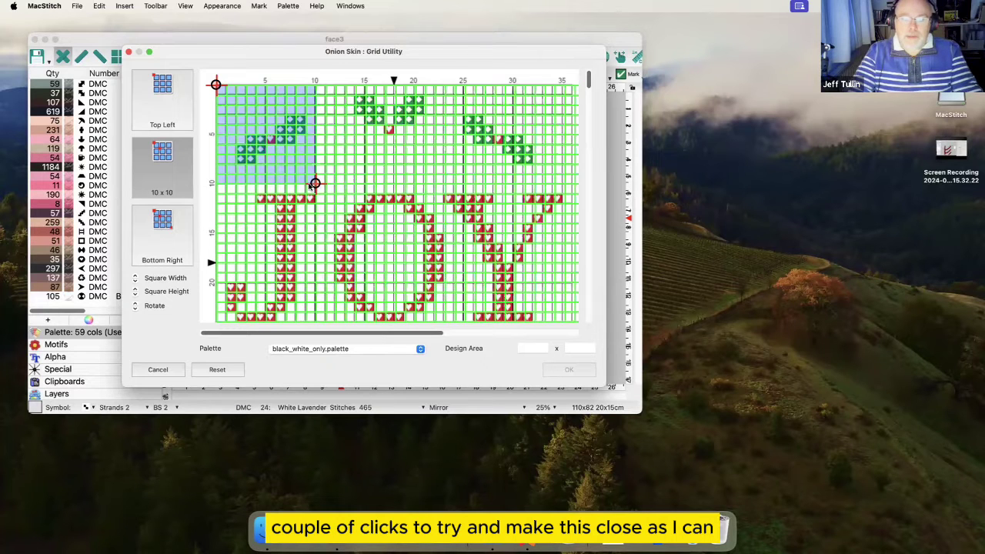
left_click(302, 188)
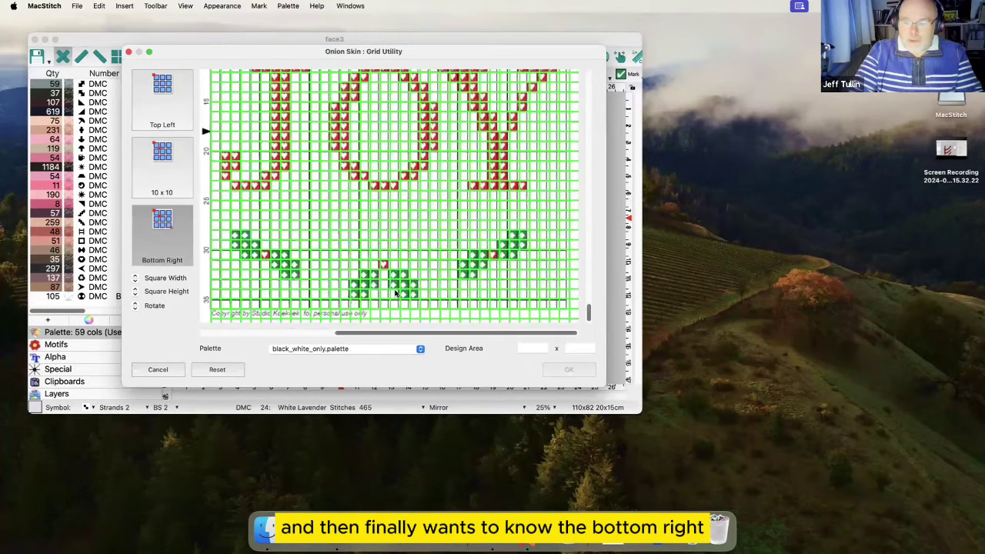
left_click(565, 309)
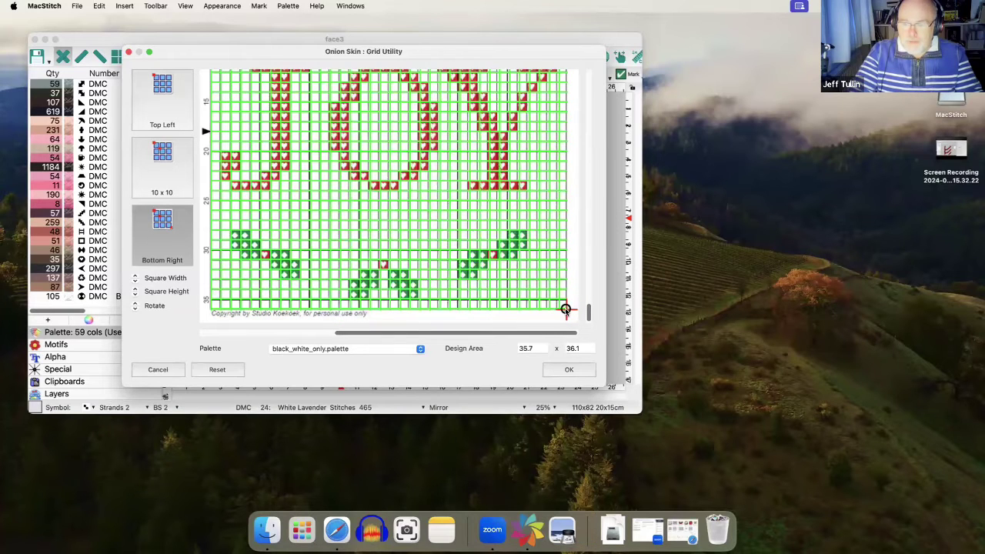
left_click(565, 308)
Step: Nudge the top-left and 10×10 corner handles onto the chart's grid lines
left_click(566, 308)
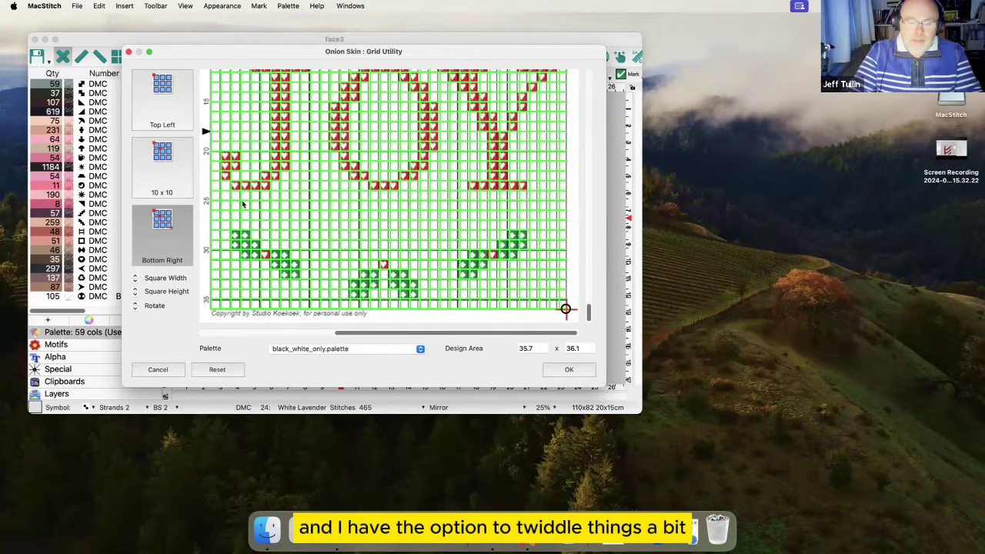
left_click(160, 103)
left_click(166, 180)
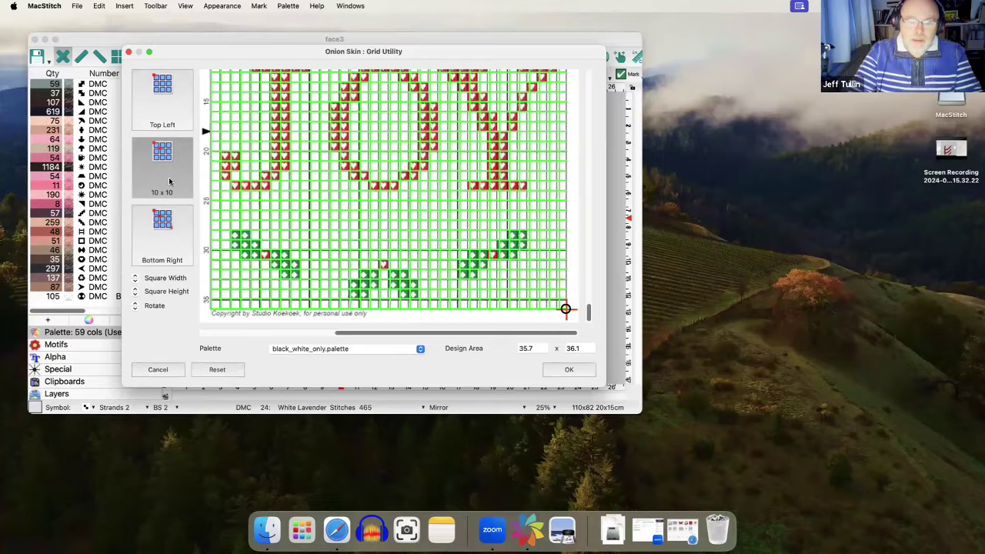
left_click_drag(377, 337, 257, 330)
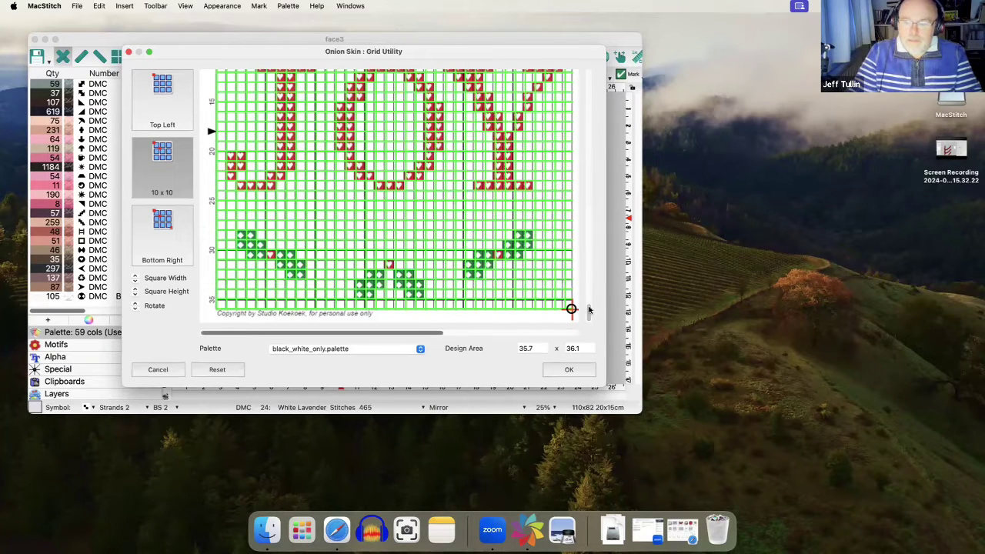
scroll(552, 68, "up", 10)
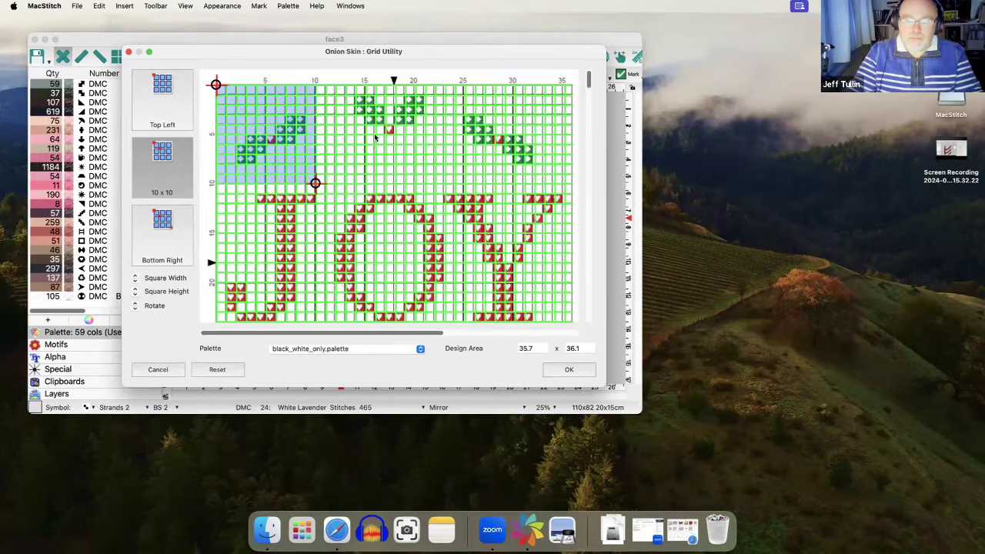
left_click(216, 84)
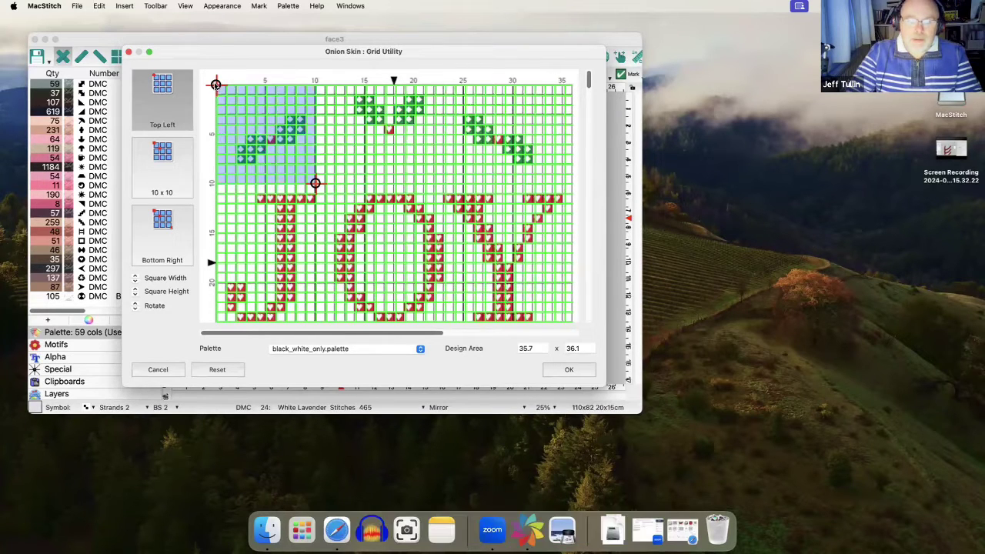
left_click_drag(217, 85, 216, 85)
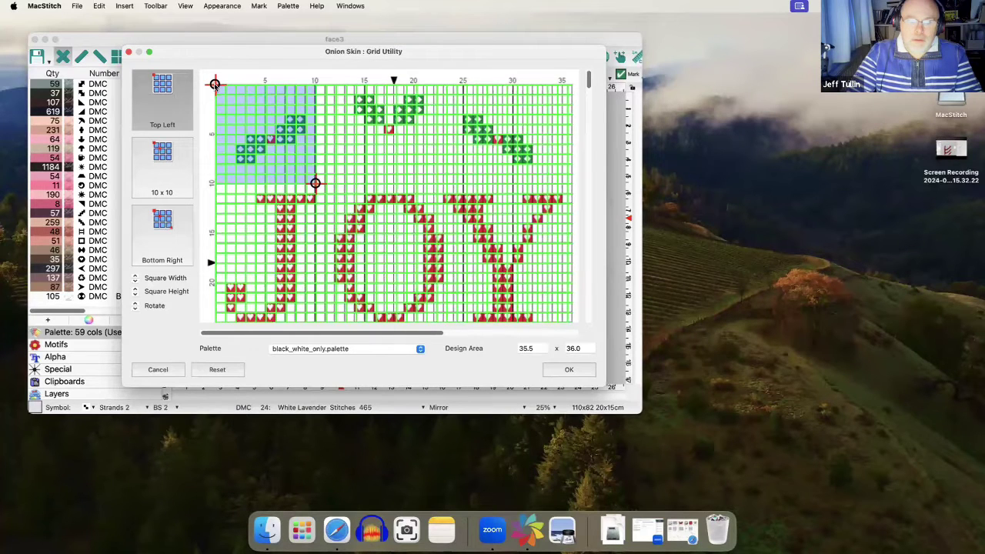
left_click(151, 151)
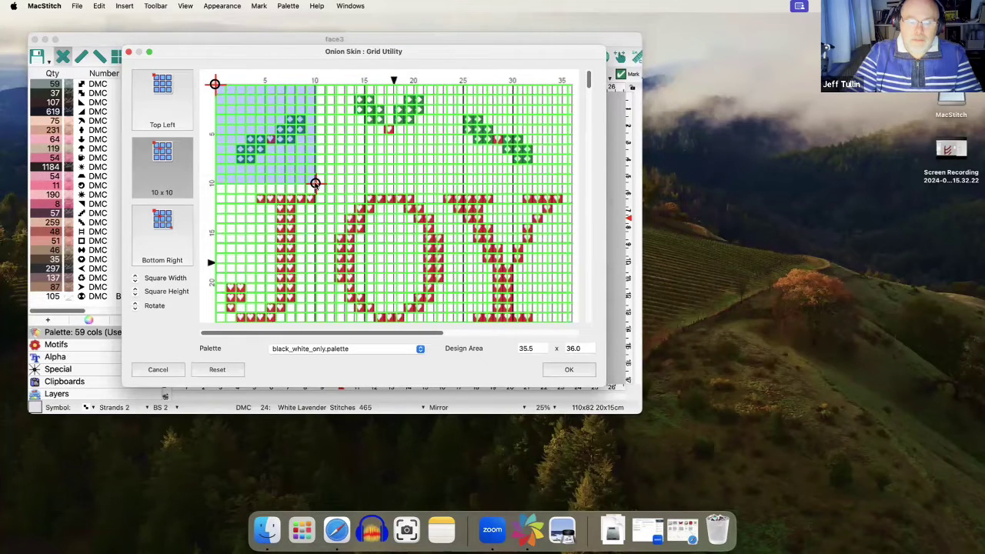
left_click_drag(314, 183, 314, 182)
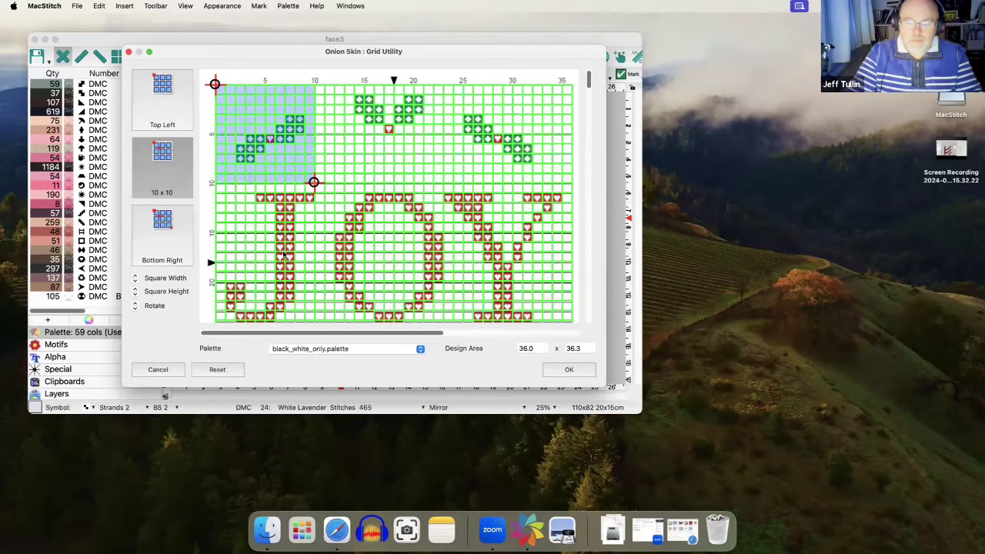
Step: Step the square height down until the design area reads 36.0 × 36.0
left_click(163, 230)
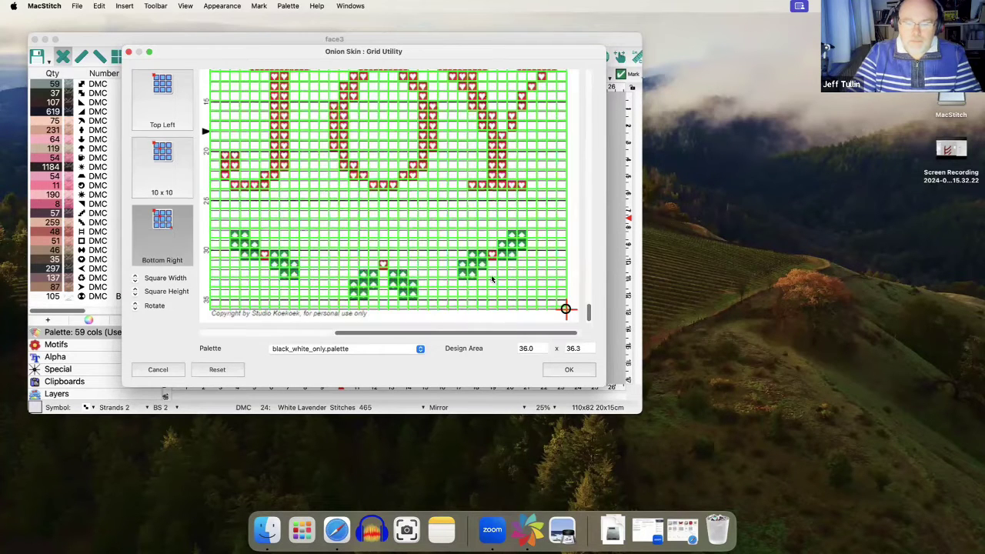
left_click(135, 290)
left_click(136, 290)
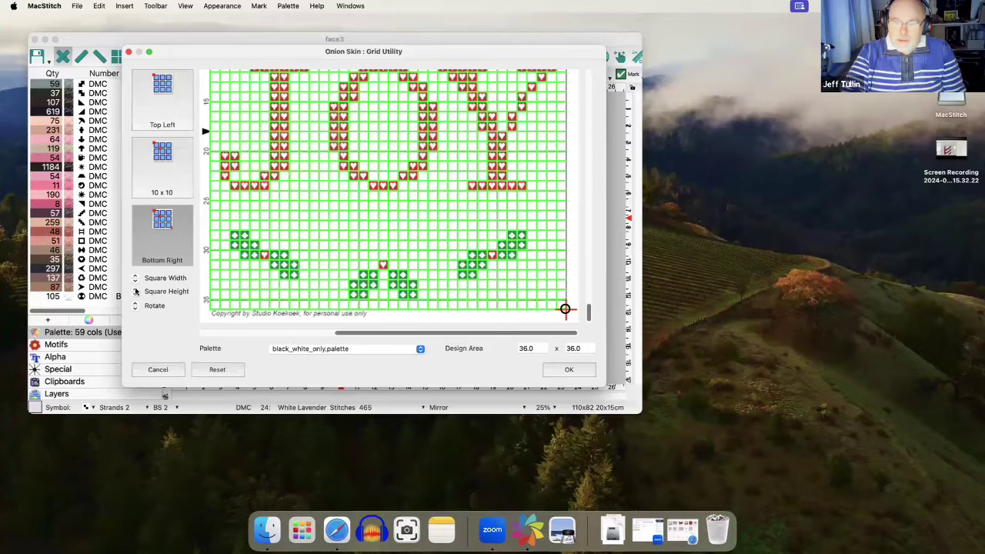
left_click(135, 291)
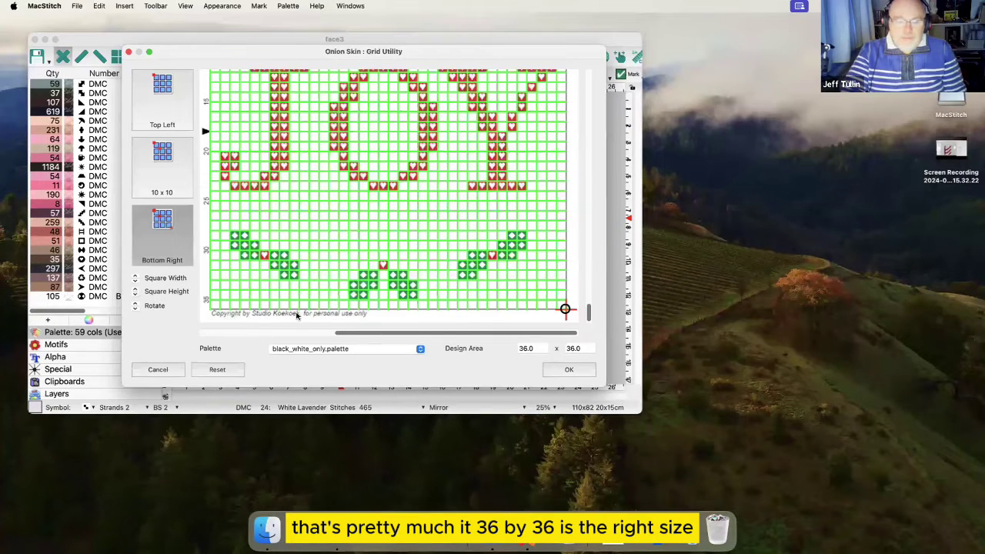
Step: Accept the grid to create the onionskin pattern and zoom in on JOY
left_click(570, 372)
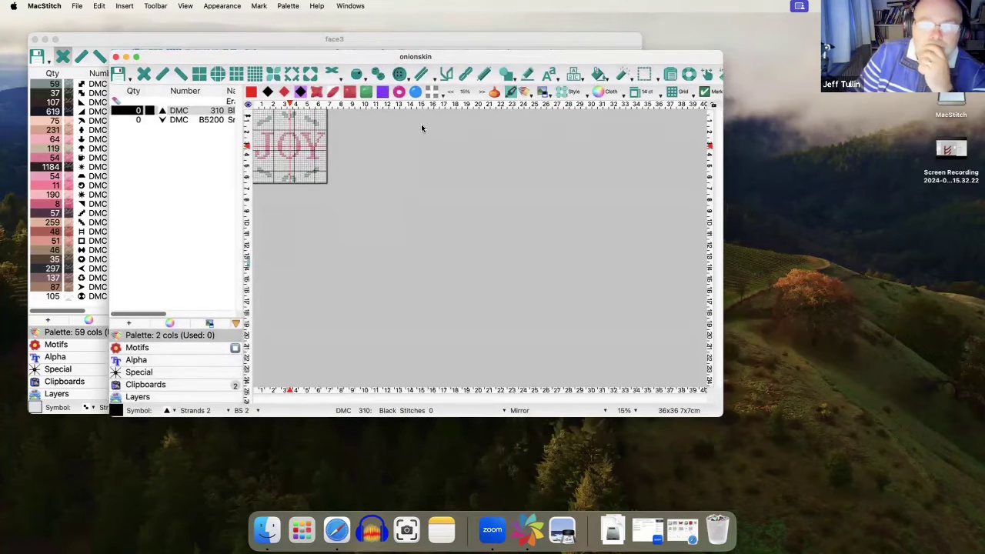
left_click(480, 93)
left_click(482, 93)
left_click(481, 92)
left_click(482, 92)
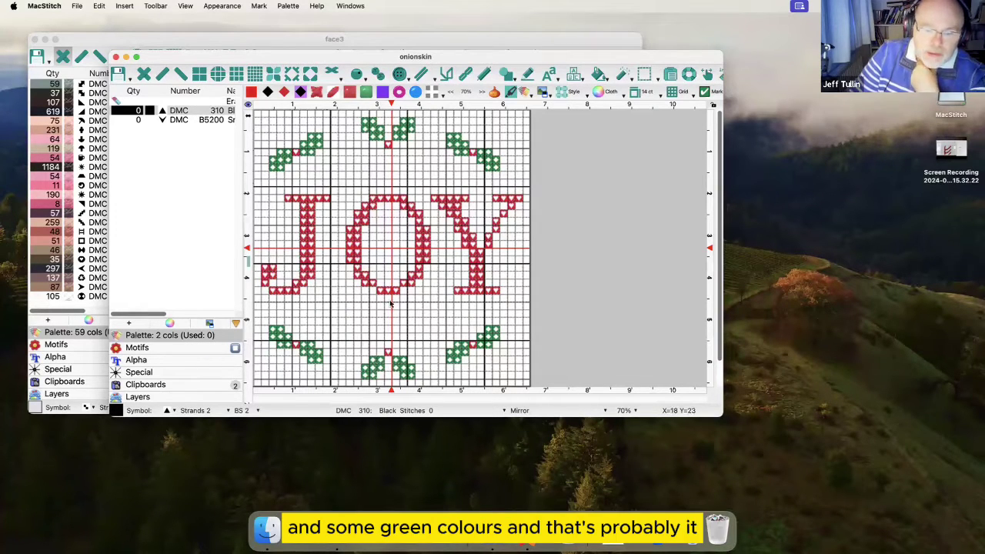
Step: Search 'red' and add DMC 606 Burnt Orange-Red to the palette
left_click(288, 6)
mouse_move(306, 24)
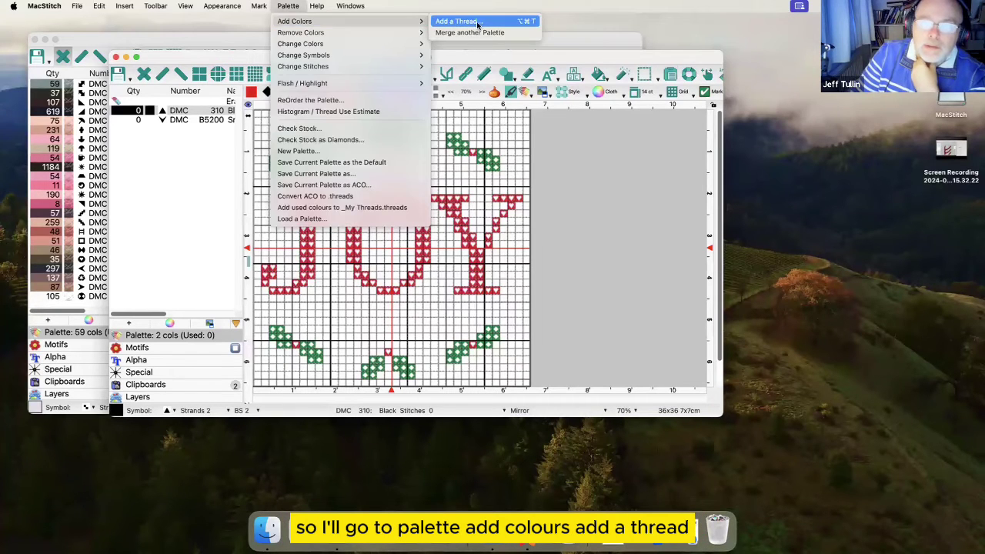
left_click(477, 21)
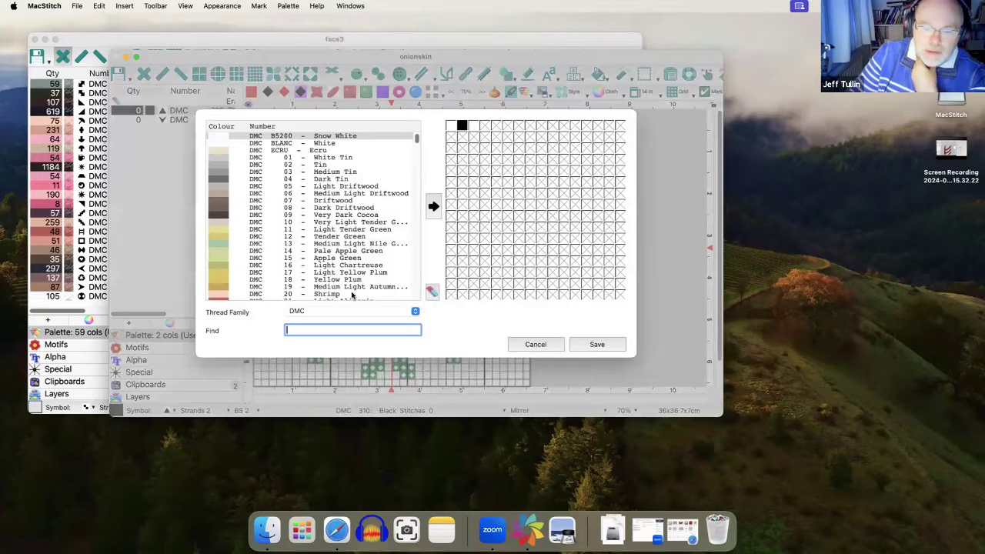
type("red")
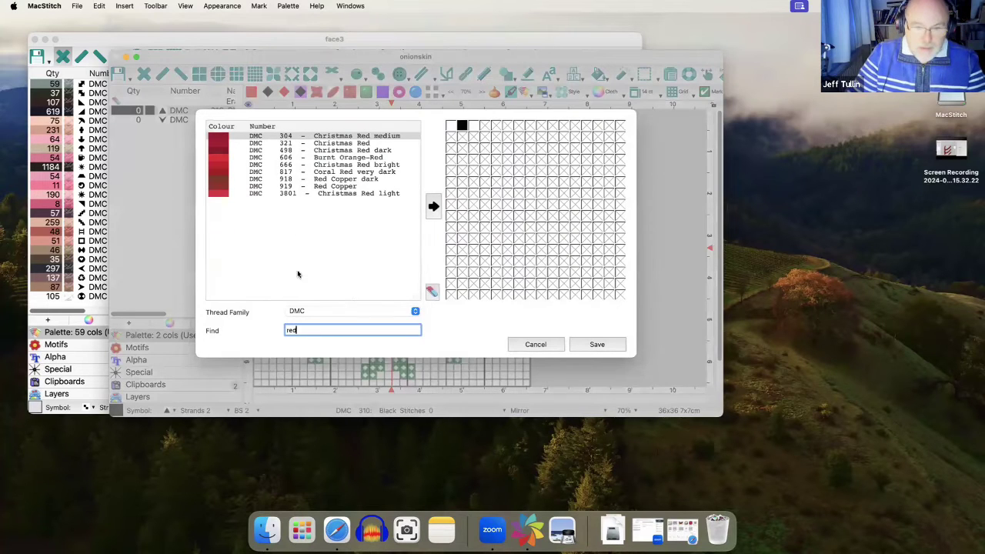
left_click(346, 157)
left_click(434, 206)
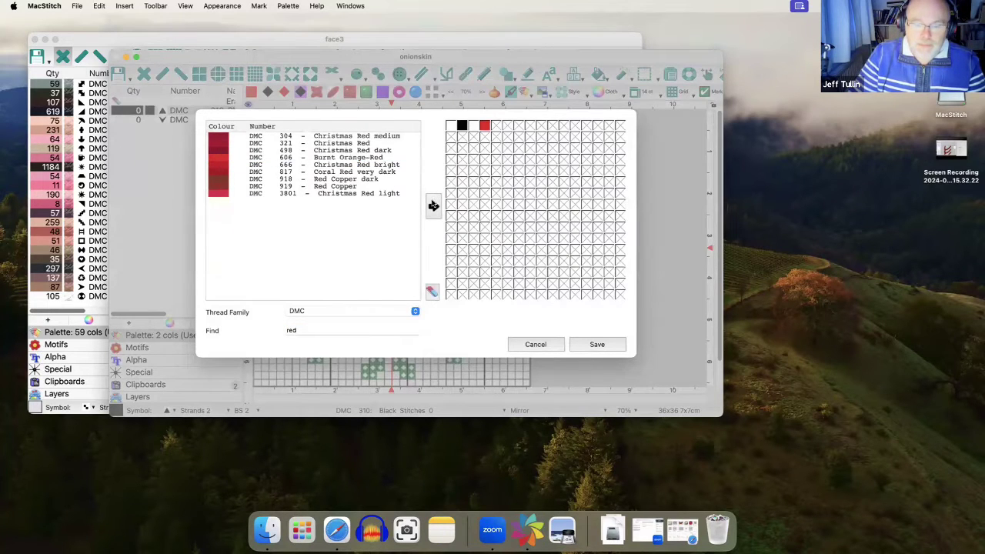
Step: Search 'chr', add DMC 701 Christmas Green light, and save the palette
double_click(301, 330)
type("gree")
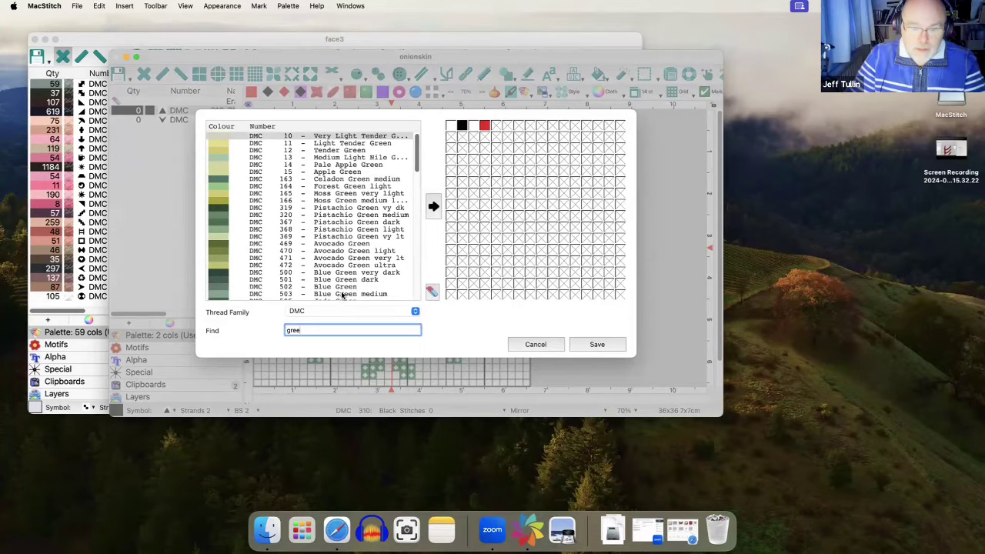
type("n")
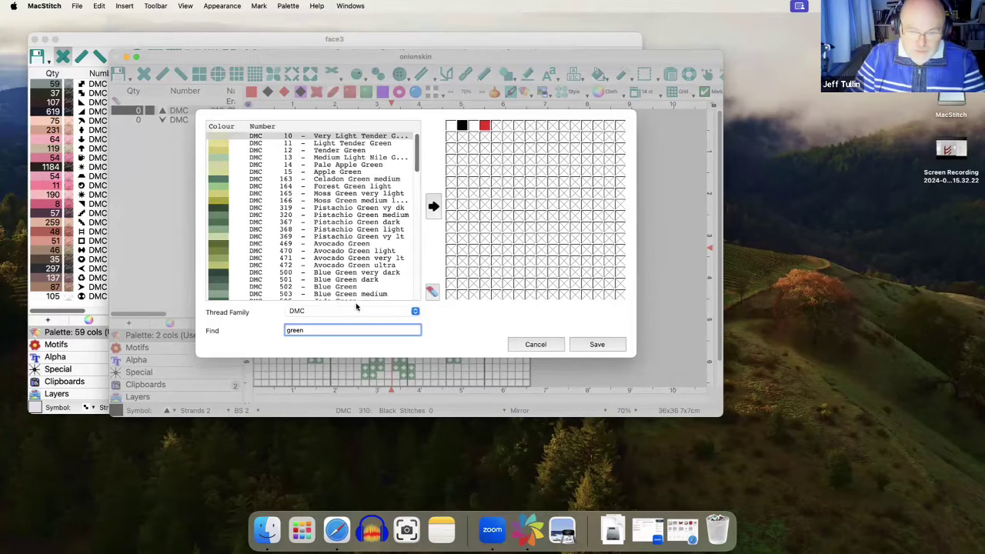
key("BackSpace")
key("BackSpace")
key("BackSpace")
key("BackSpace")
key("BackSpace")
type("christ")
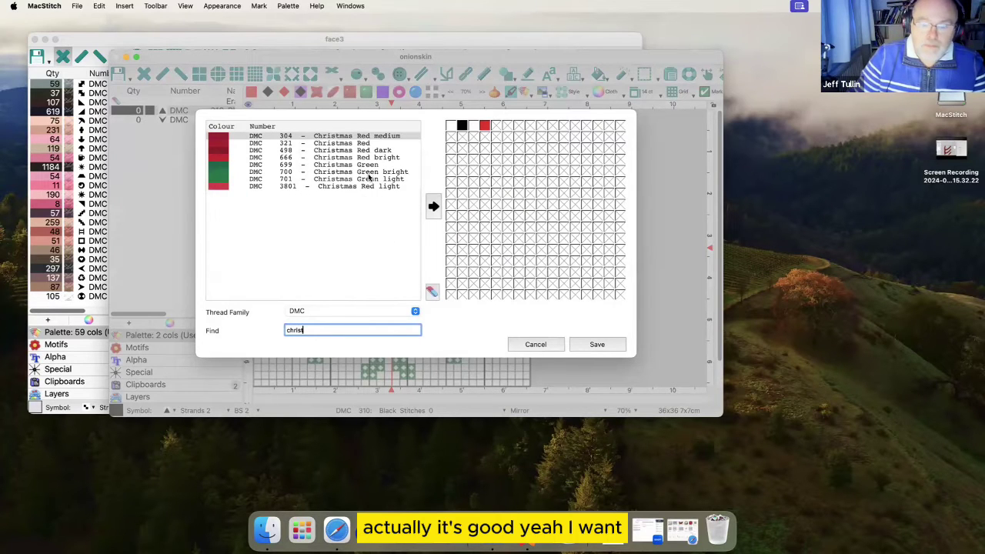
left_click(369, 178)
left_click(433, 206)
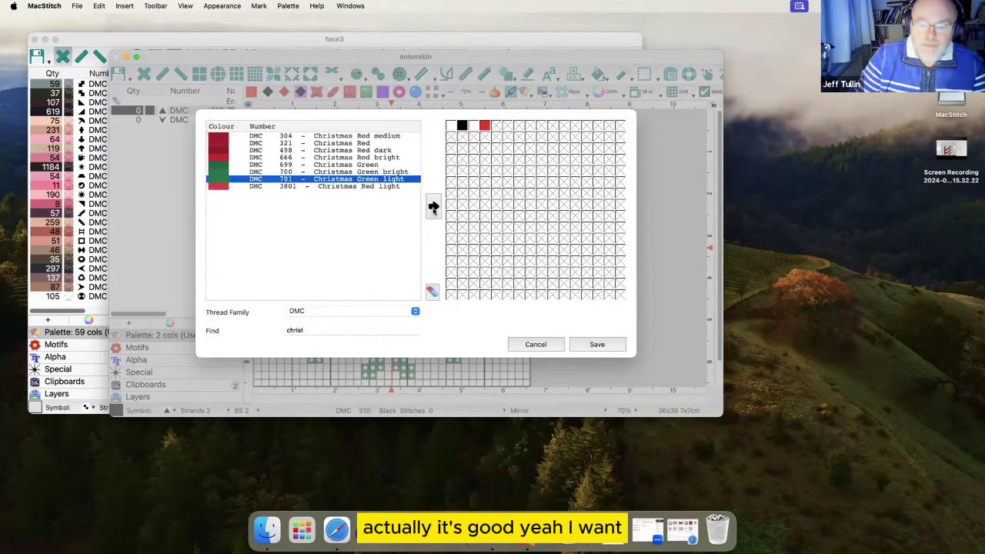
left_click(597, 346)
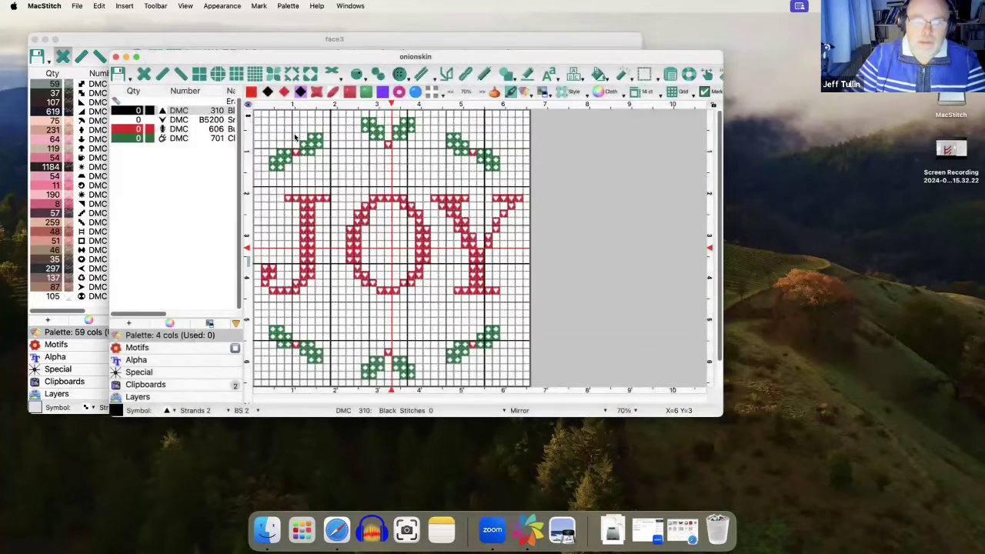
Step: Stitch the J's top bar and hook and the O's upper-left stroke in DMC 606
left_click(129, 132)
left_click(143, 73)
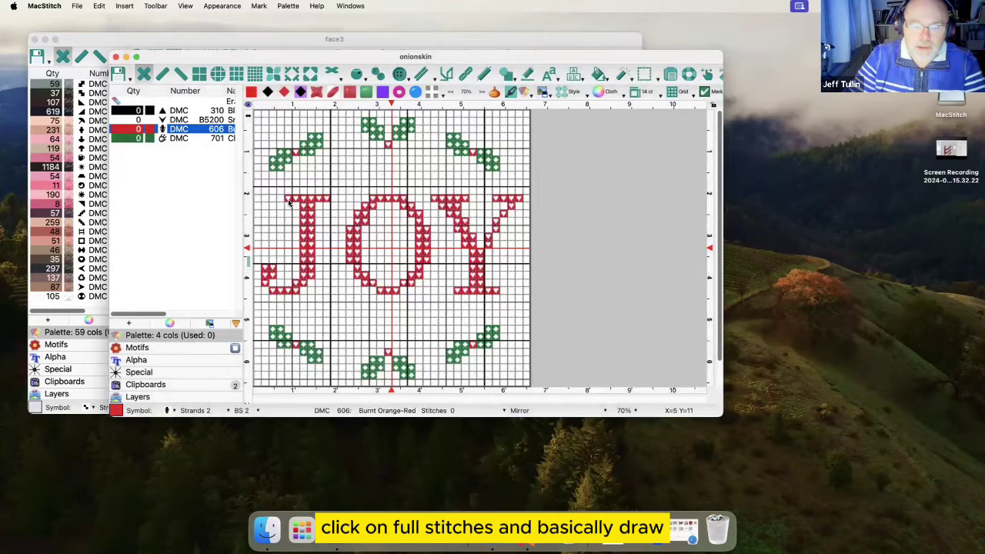
mouse_move(288, 202)
left_mouse_down()
mouse_move(326, 199)
mouse_move(305, 210)
mouse_move(306, 276)
mouse_move(312, 214)
left_mouse_up()
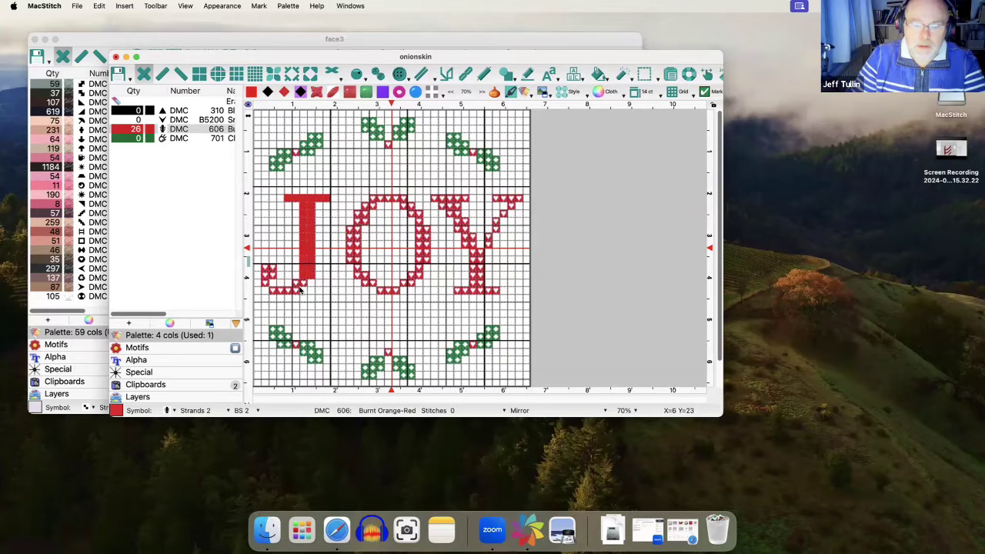
mouse_move(301, 290)
left_mouse_down()
mouse_move(272, 293)
mouse_move(270, 270)
mouse_move(267, 286)
left_mouse_up()
left_click(366, 206)
mouse_move(367, 206)
left_mouse_down()
mouse_move(350, 254)
mouse_move(355, 261)
mouse_move(357, 249)
mouse_move(365, 283)
mouse_move(389, 292)
mouse_move(410, 285)
mouse_move(425, 231)
mouse_move(380, 201)
left_mouse_up()
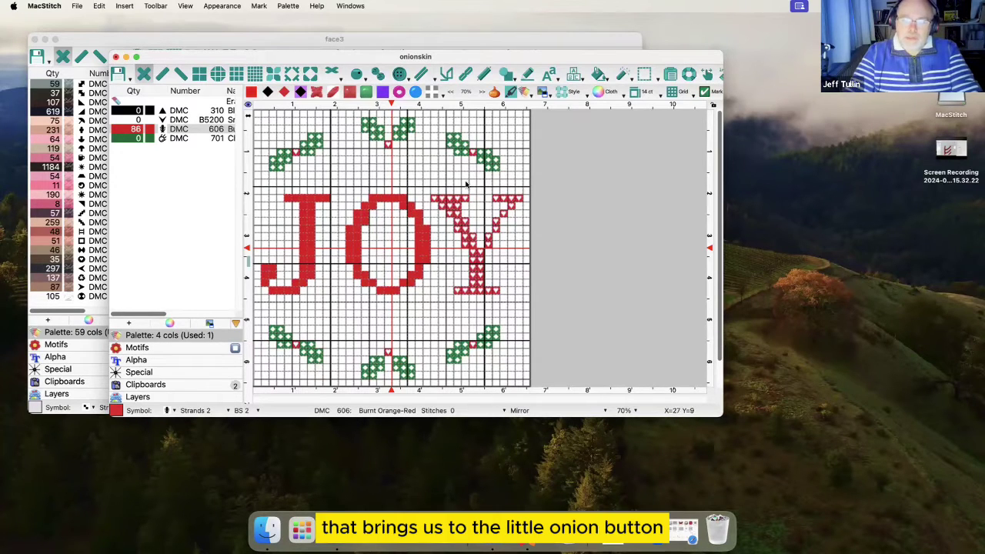
Step: Check the onion skin, then stitch top-left and top-centre holly leaves in DMC 701
left_click(494, 93)
left_click(495, 92)
left_click(495, 93)
left_click(494, 92)
left_click(495, 93)
left_click(494, 92)
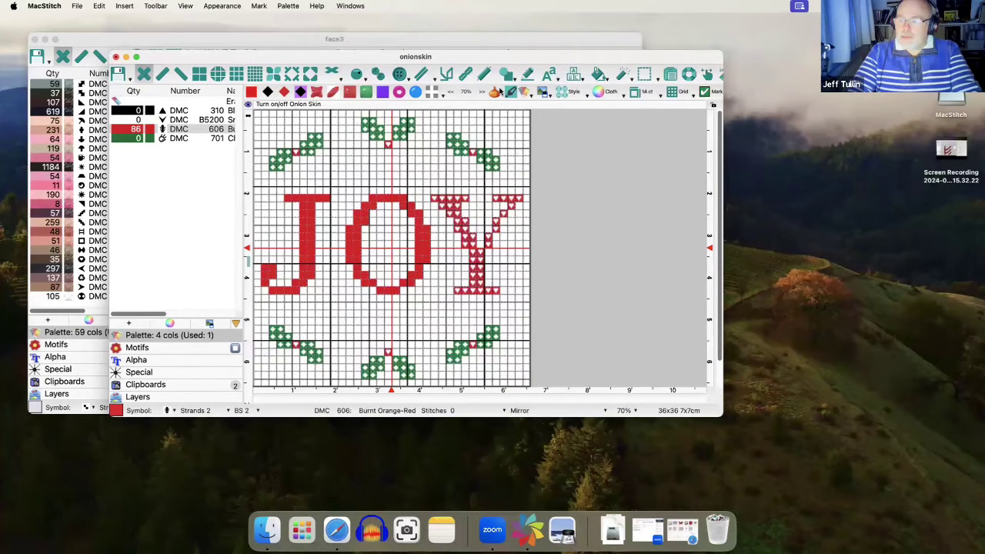
left_click(223, 140)
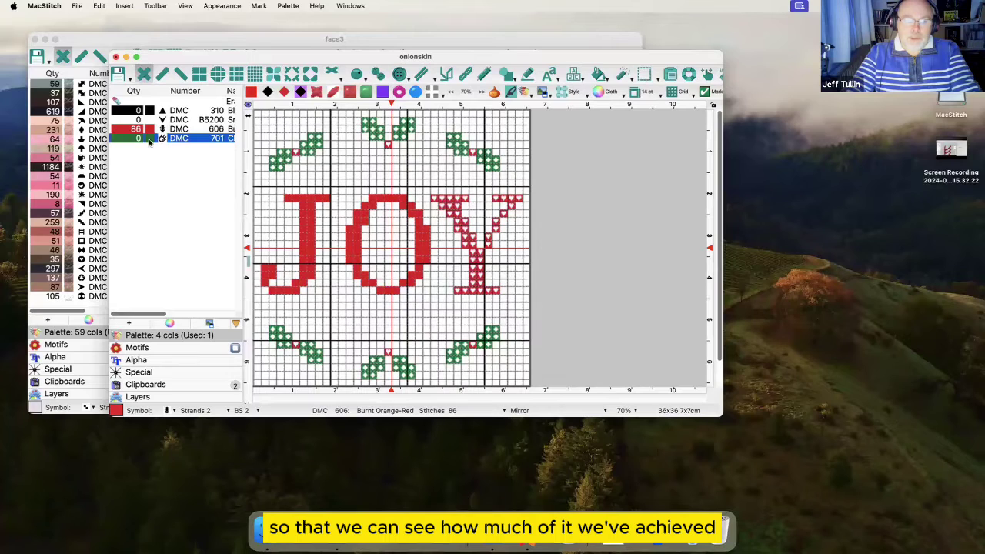
left_click_drag(315, 138, 280, 168)
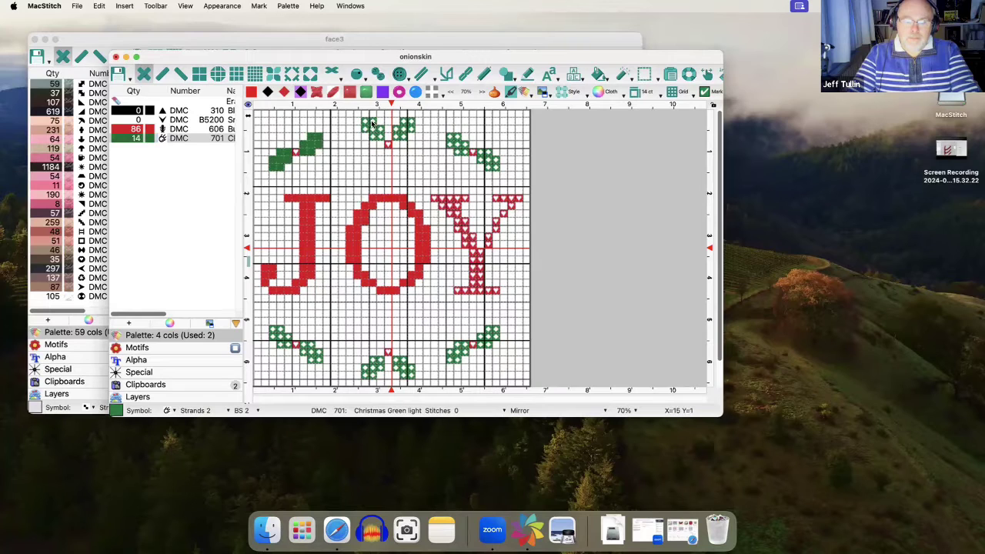
mouse_move(376, 121)
left_mouse_down()
mouse_move(367, 124)
mouse_move(375, 139)
mouse_move(407, 127)
mouse_move(401, 138)
mouse_move(411, 125)
left_mouse_up()
Step: Add a red DMC 606 berry at the top centre and hide the onion skin
left_click(182, 129)
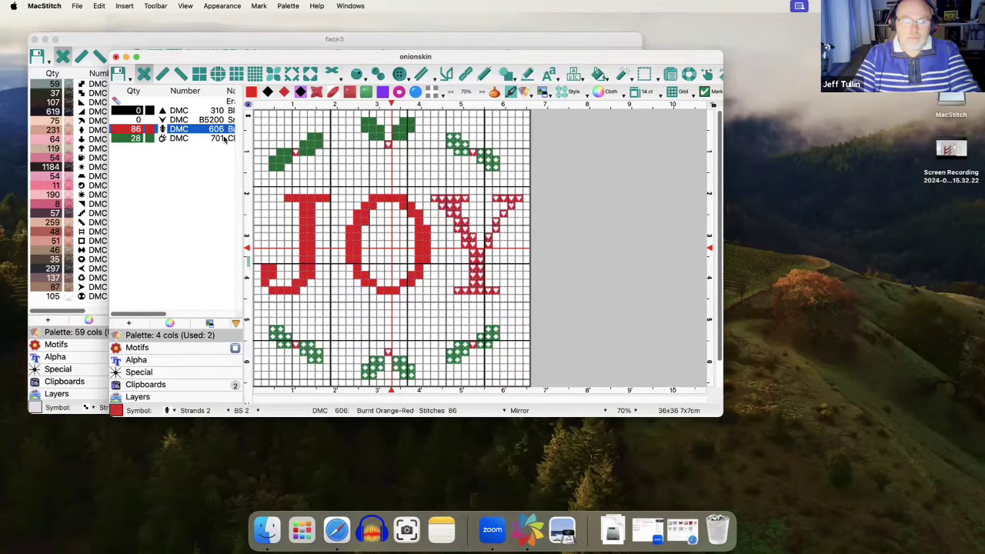
left_click(393, 145)
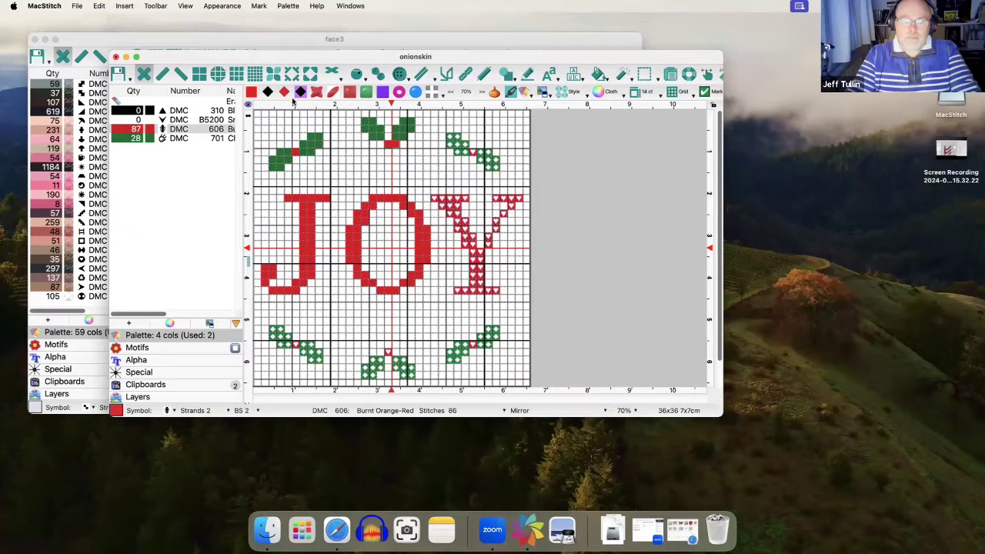
left_click(318, 93)
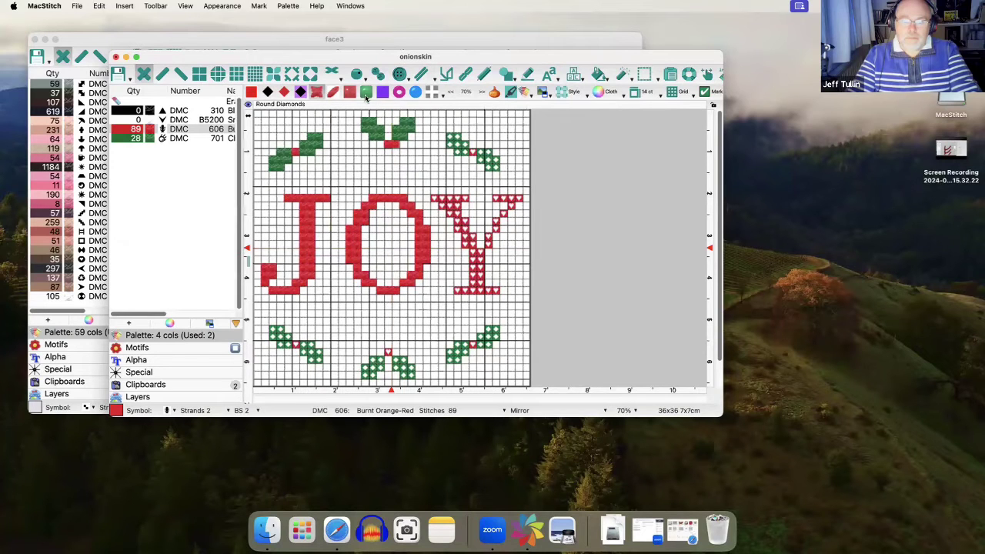
left_click(494, 92)
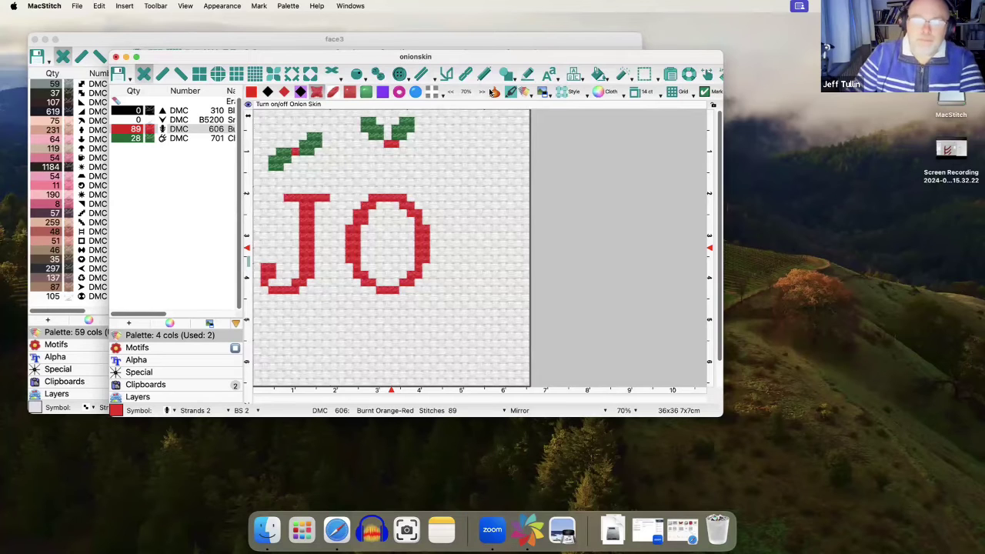
Step: Show the onion skin again; give DMC 606 a heart and DMC 701 a diamond symbol
left_click(493, 92)
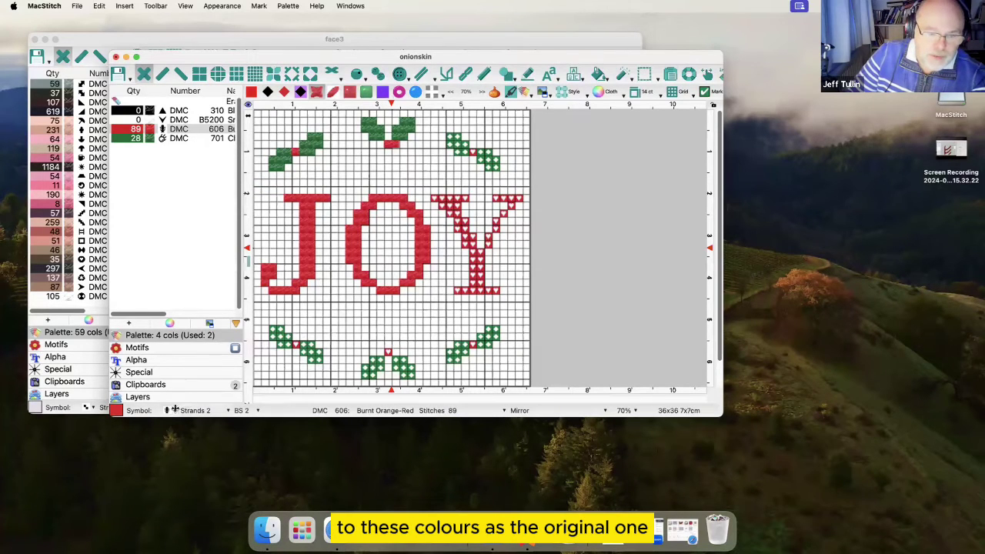
left_click(168, 410)
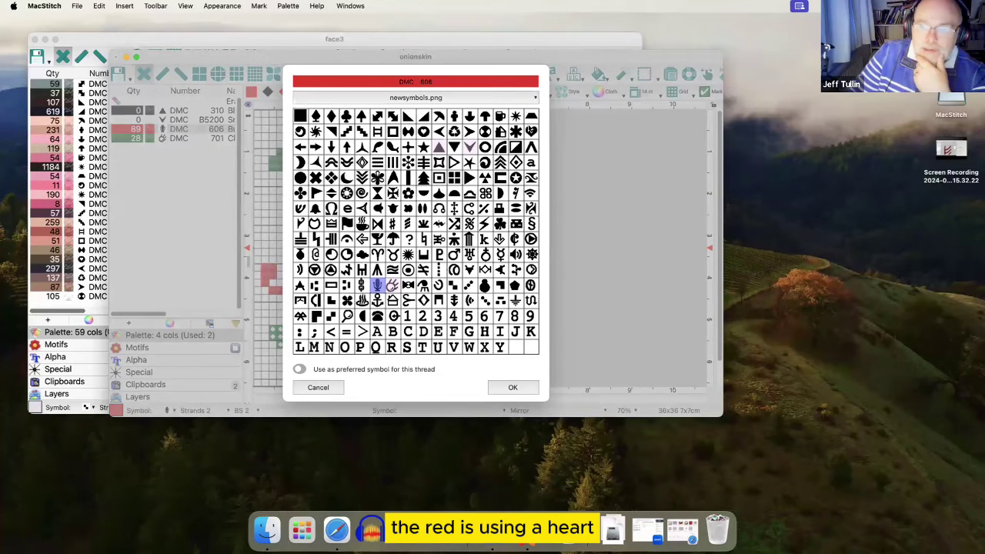
double_click(531, 131)
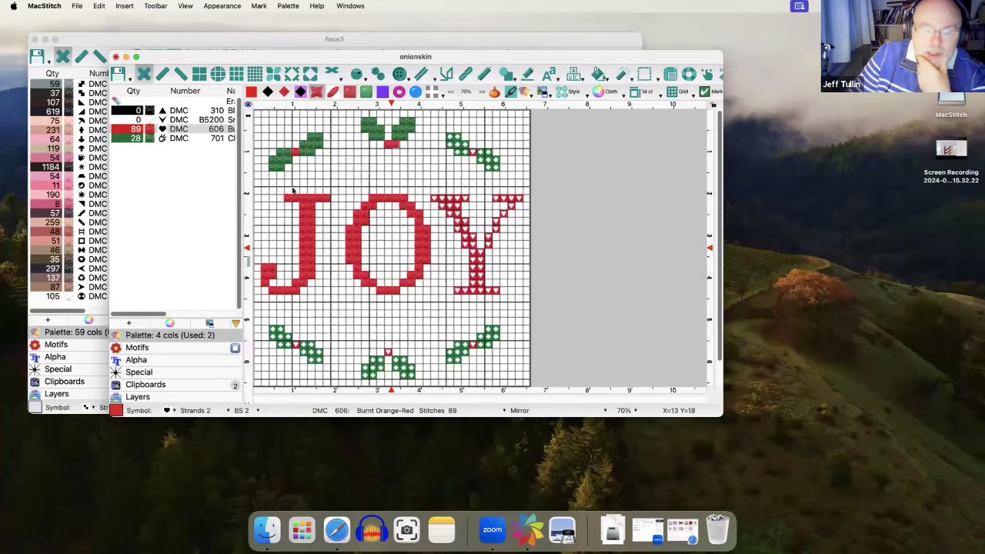
left_click(219, 139)
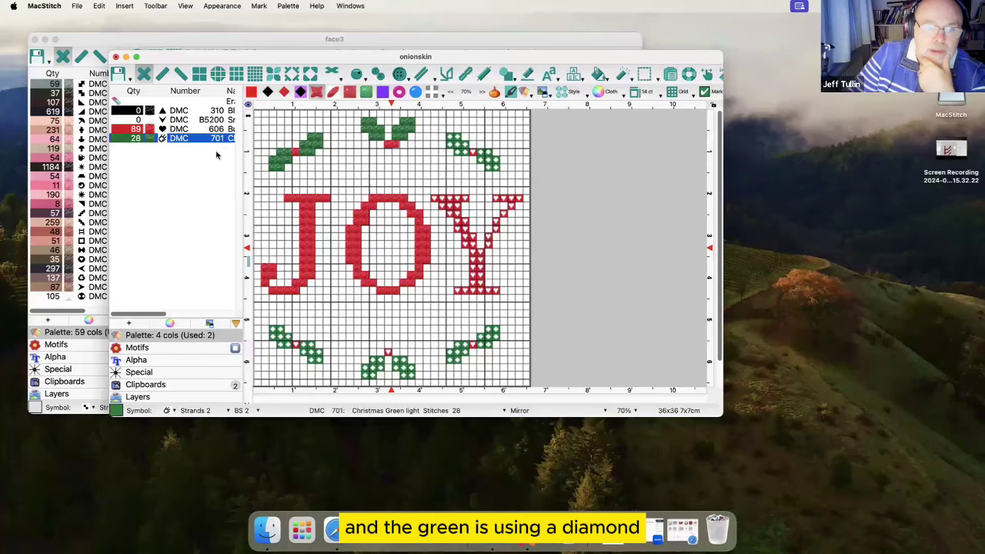
left_click(143, 410)
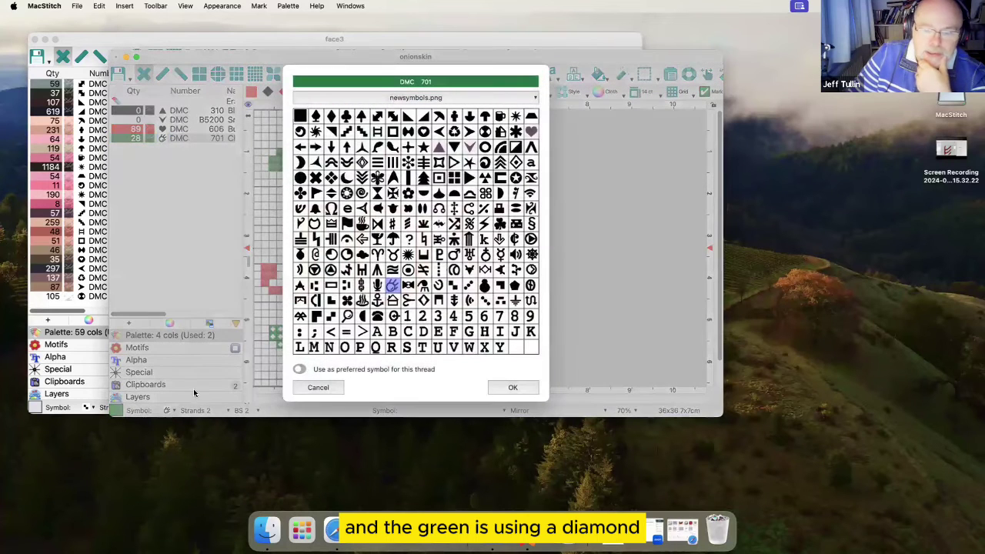
left_click(331, 116)
left_click(512, 387)
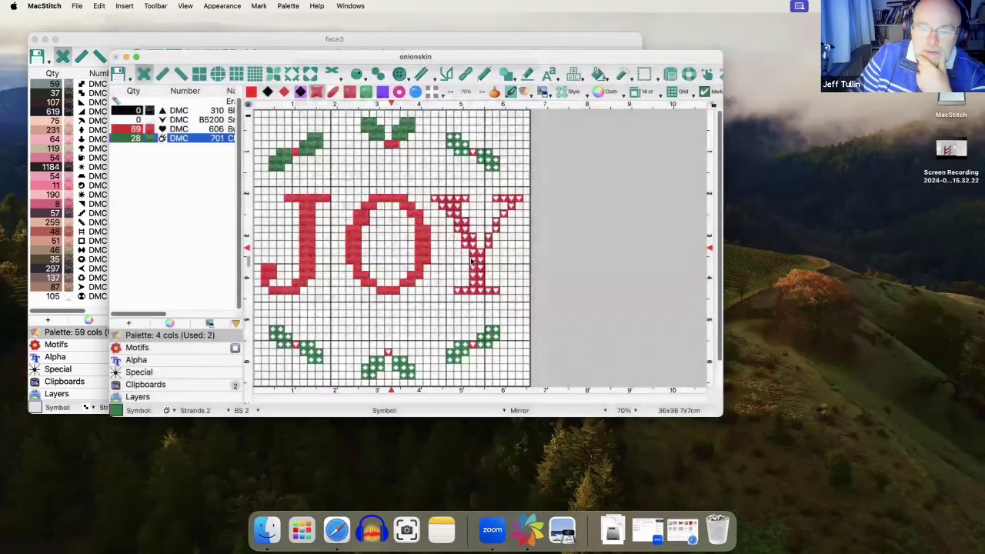
Step: Preview coloured-symbol and black-symbol chart views, ending on plain coloured stitches
left_click(284, 92)
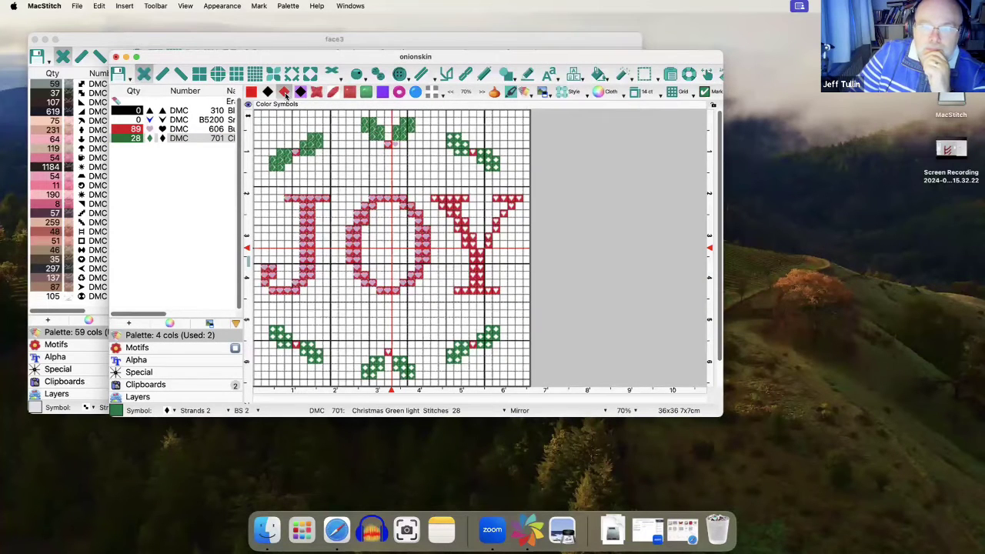
left_click(270, 92)
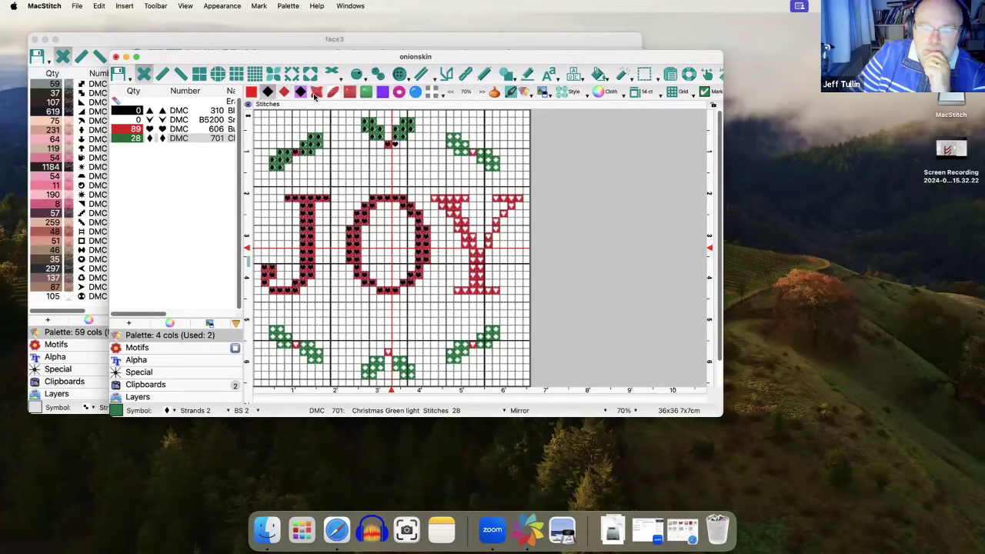
left_click(284, 91)
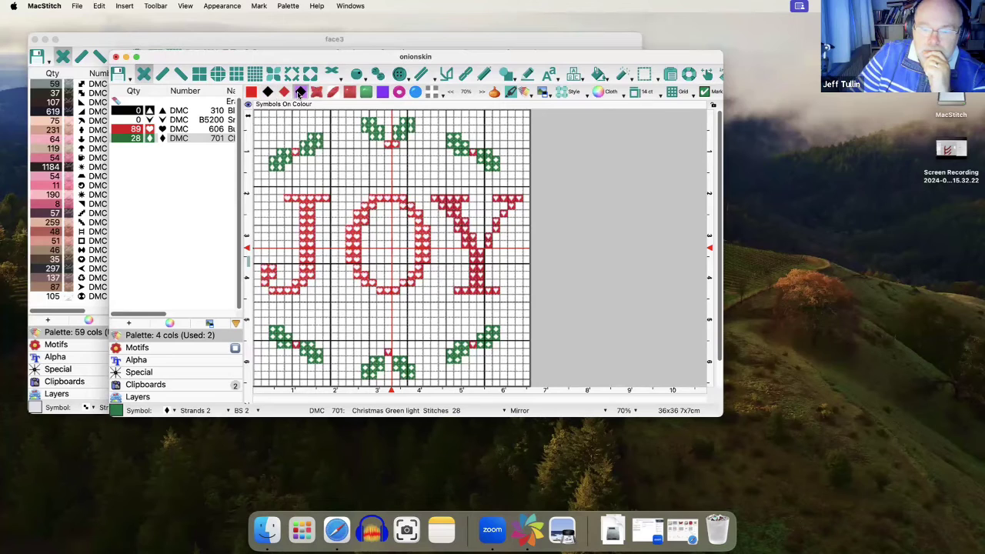
left_click(266, 92)
left_click(255, 92)
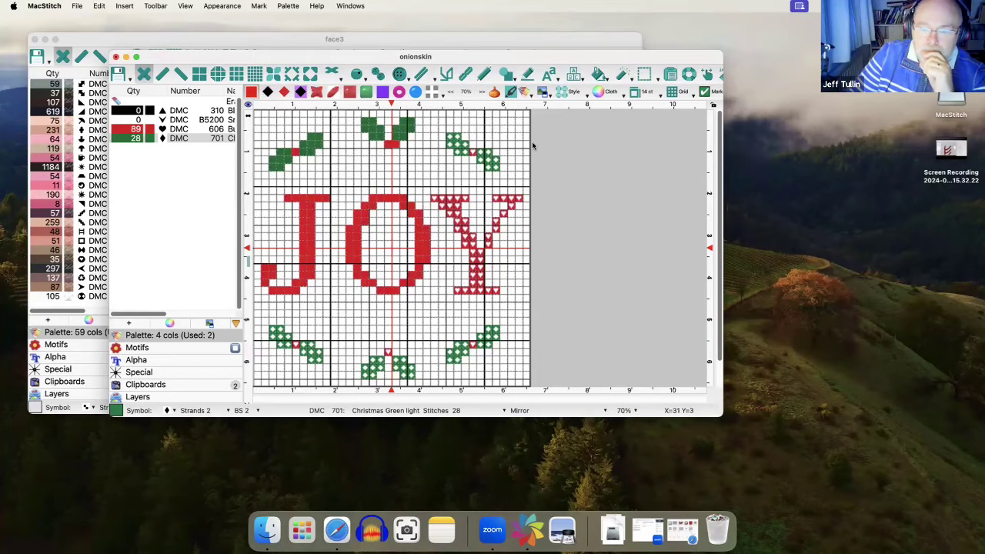